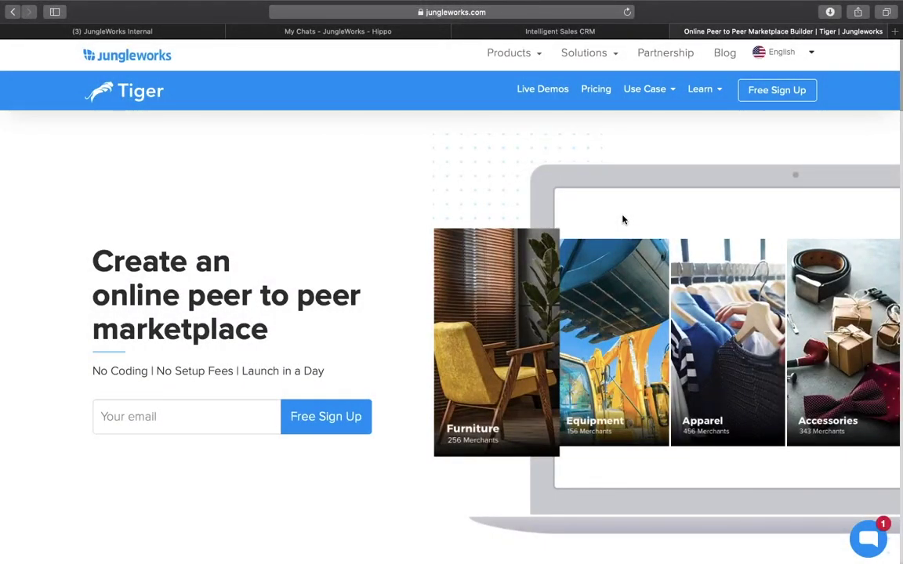
- Scroll up and down the Tiger landing page to review the marketplace pitch
scroll(192, 330, "down", 5)
scroll(192, 331, "up", 5)
scroll(192, 330, "down", 1)
scroll(165, 187, "up", 1)
scroll(442, 373, "down", 1)
scroll(442, 372, "up", 1)
scroll(442, 373, "down", 5)
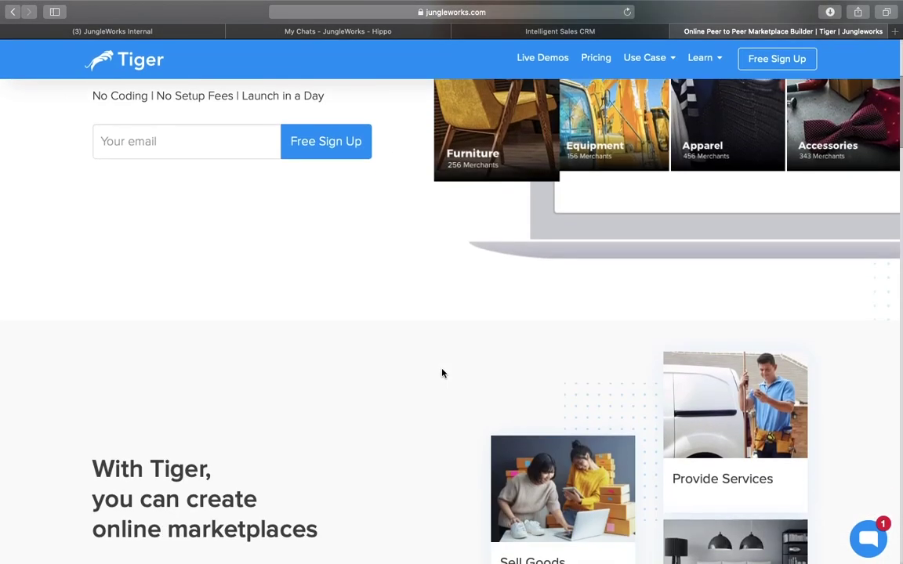
scroll(442, 373, "up", 1)
scroll(442, 373, "up", 2)
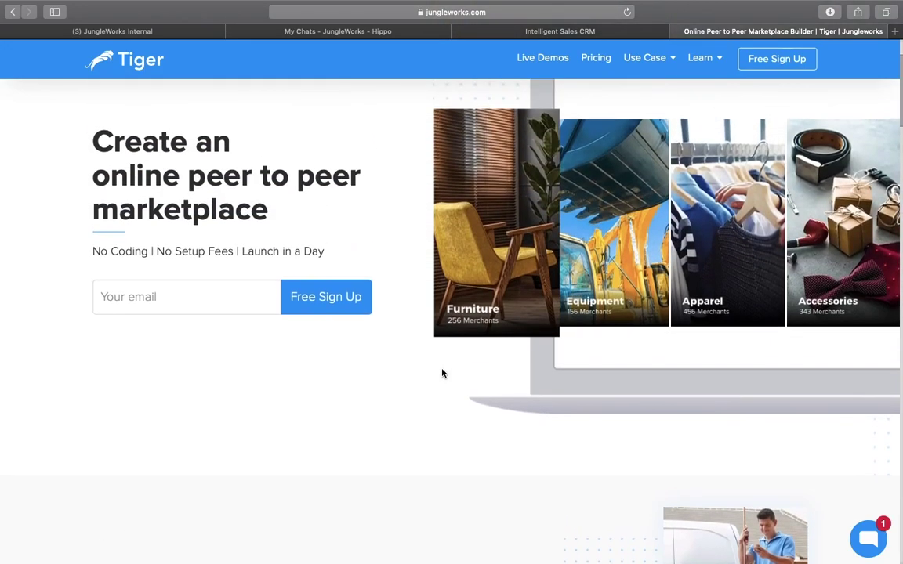
scroll(441, 373, "up", 2)
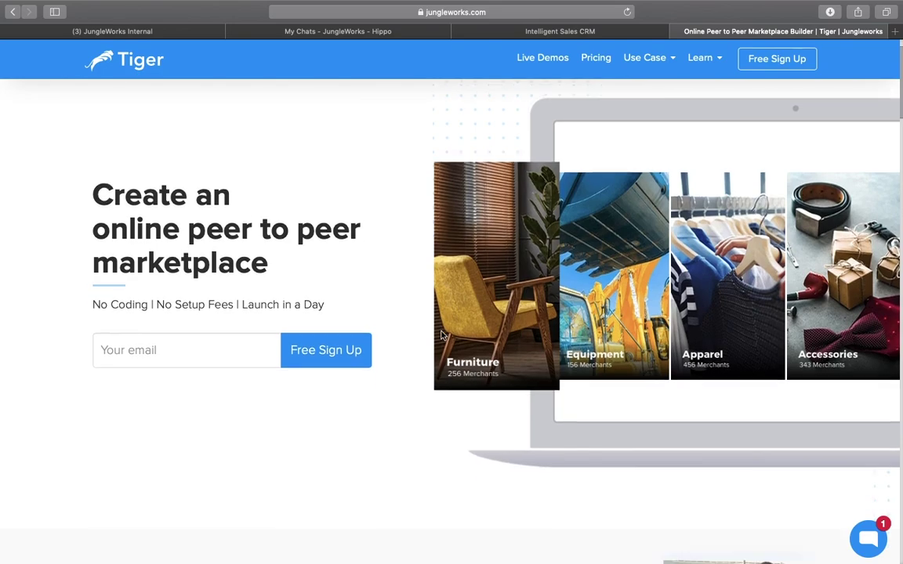
scroll(442, 335, "up", 1)
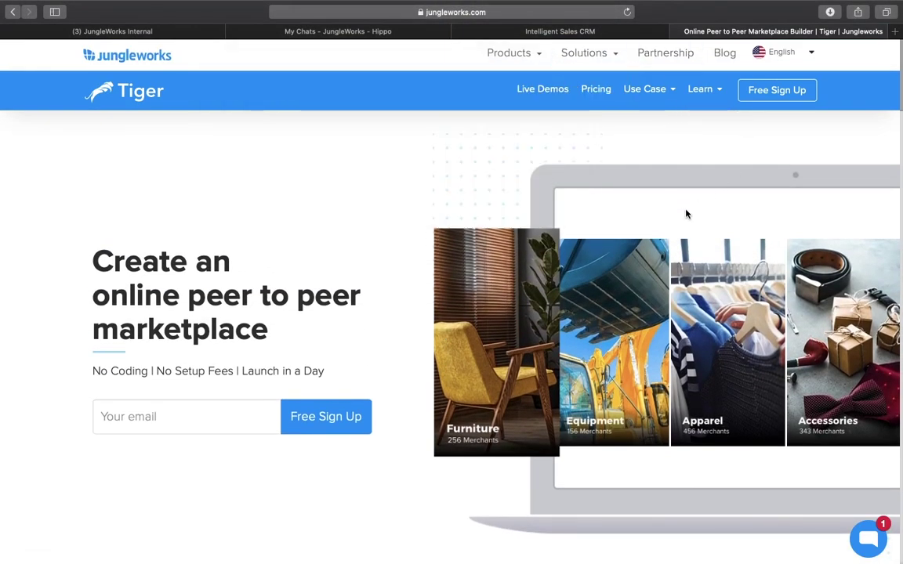
- Open the free-trial form and enter the account holder's name and e-mail address
left_click(772, 96)
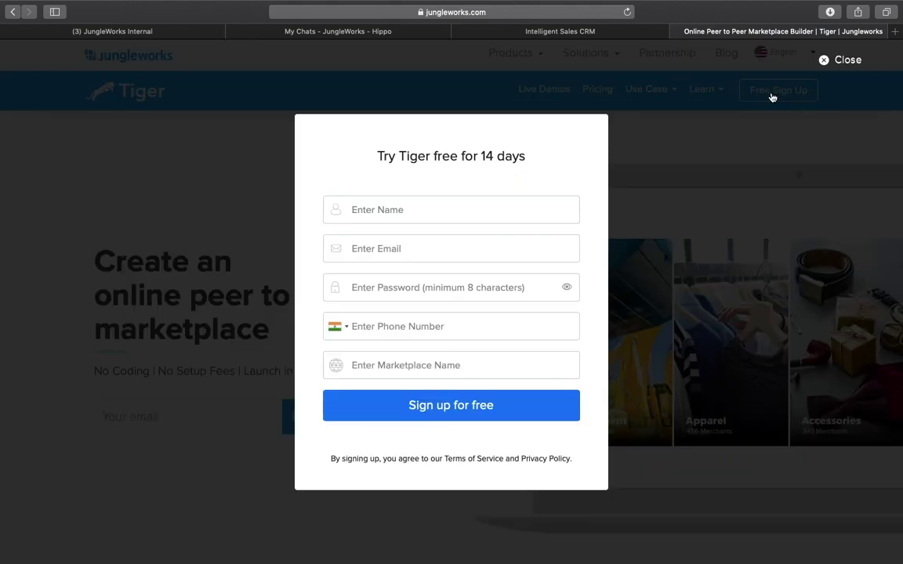
left_click(396, 210)
type("Ayus")
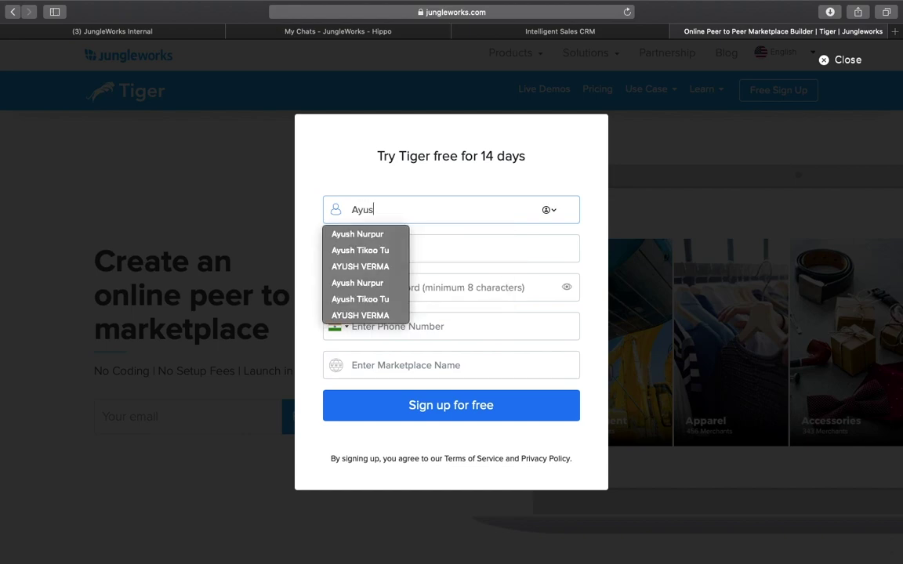
type("h")
left_click(477, 250)
type("A")
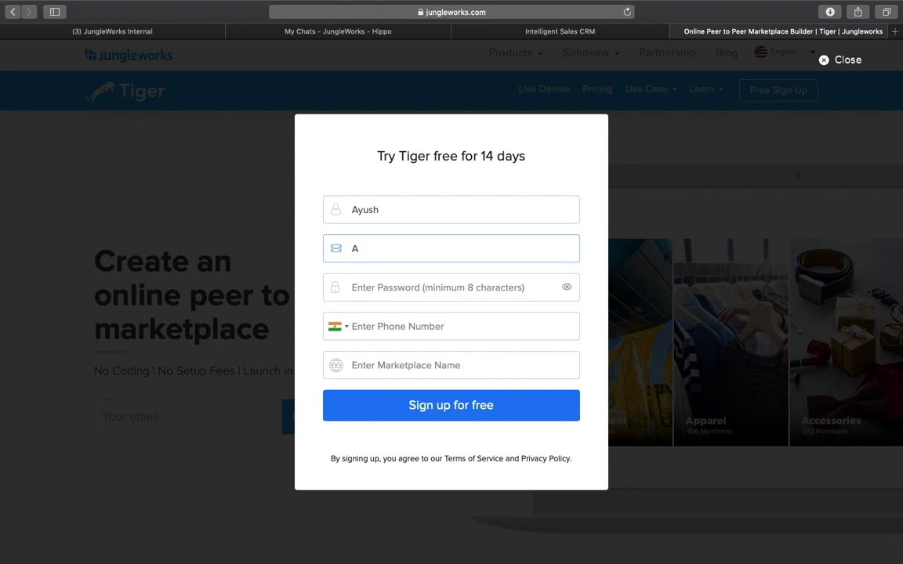
key("BackSpace")
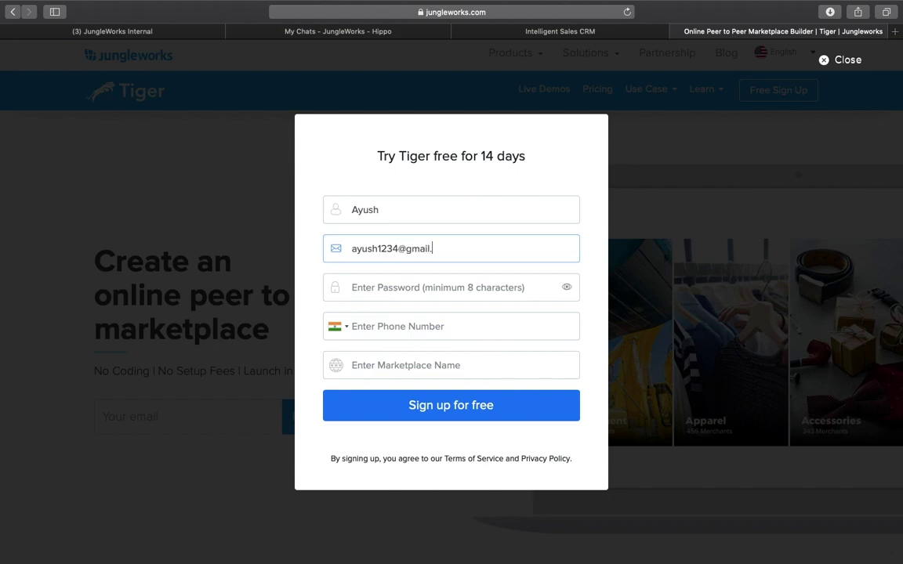
- Enter a password and phone number, name the marketplace 'propertywala', and submit the sign-up
left_click(469, 288)
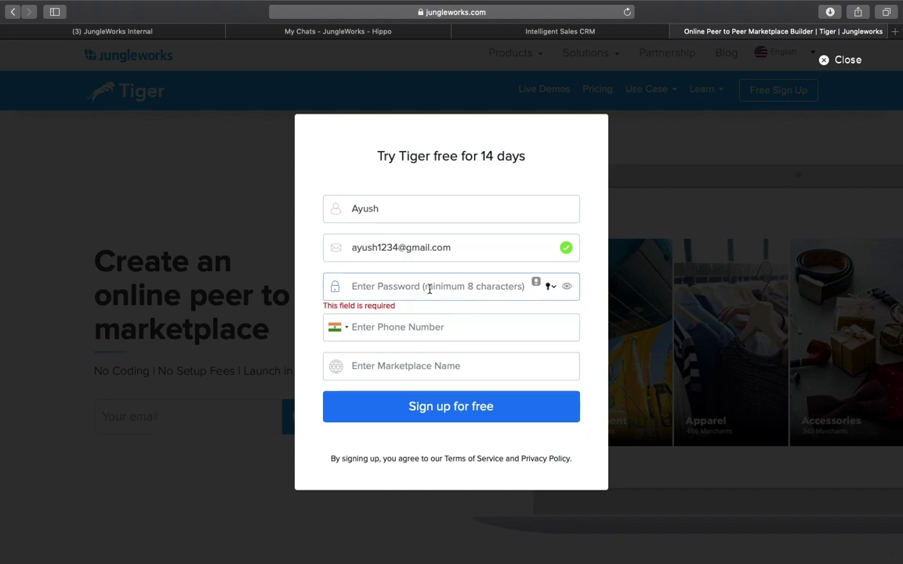
key("BackSpace")
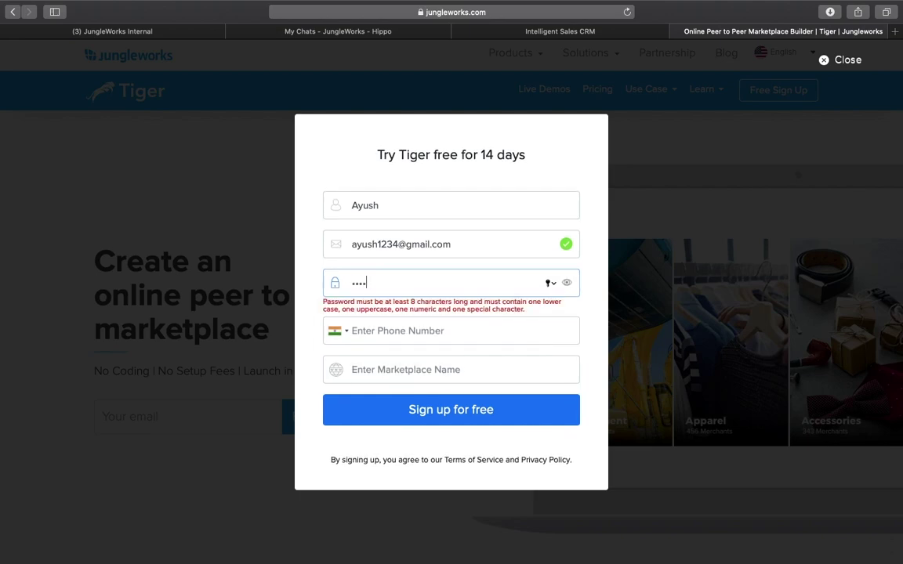
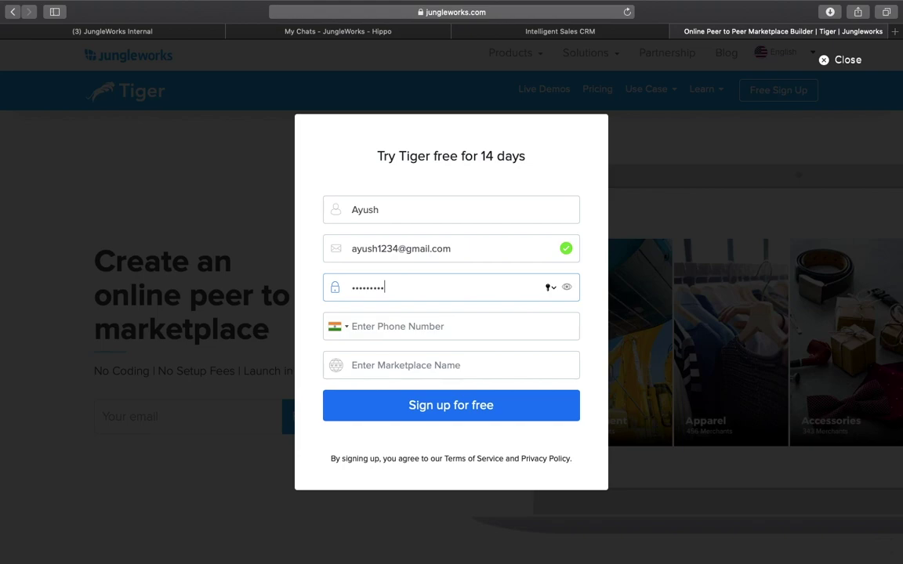
left_click(481, 333)
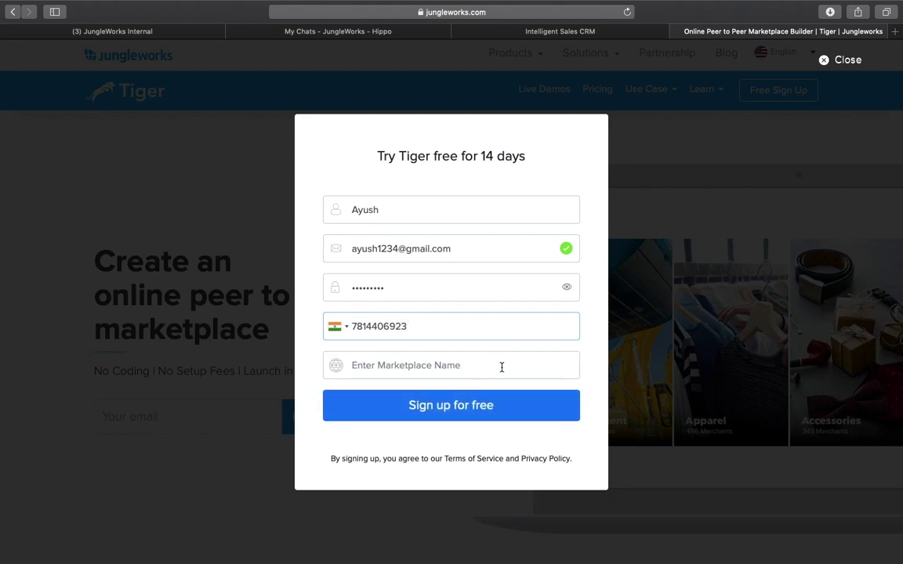
left_click(508, 367)
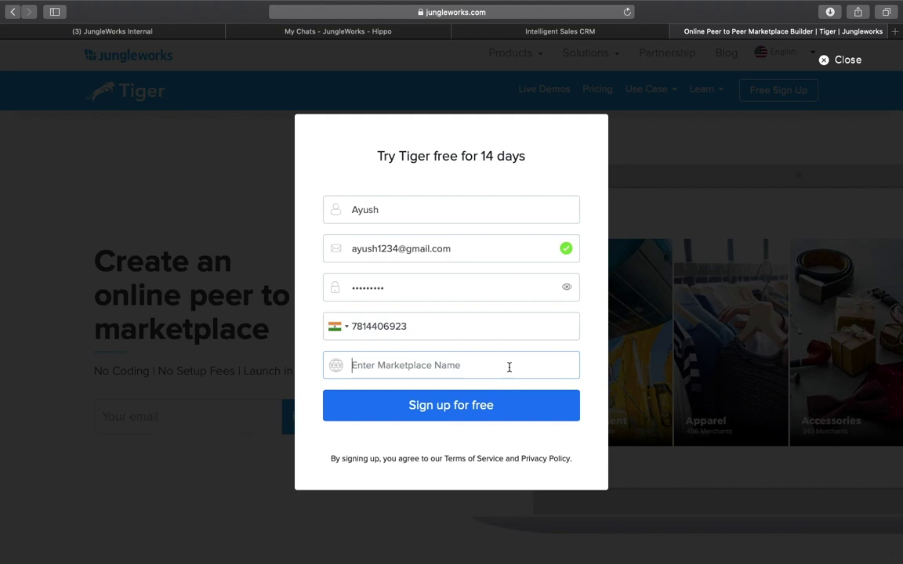
type("A")
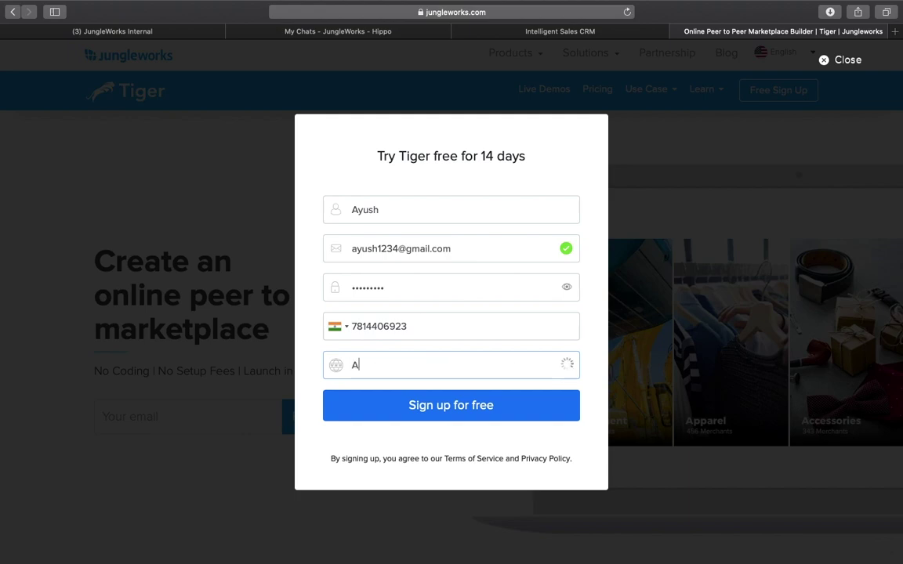
key("BackSpace")
type("propertywala")
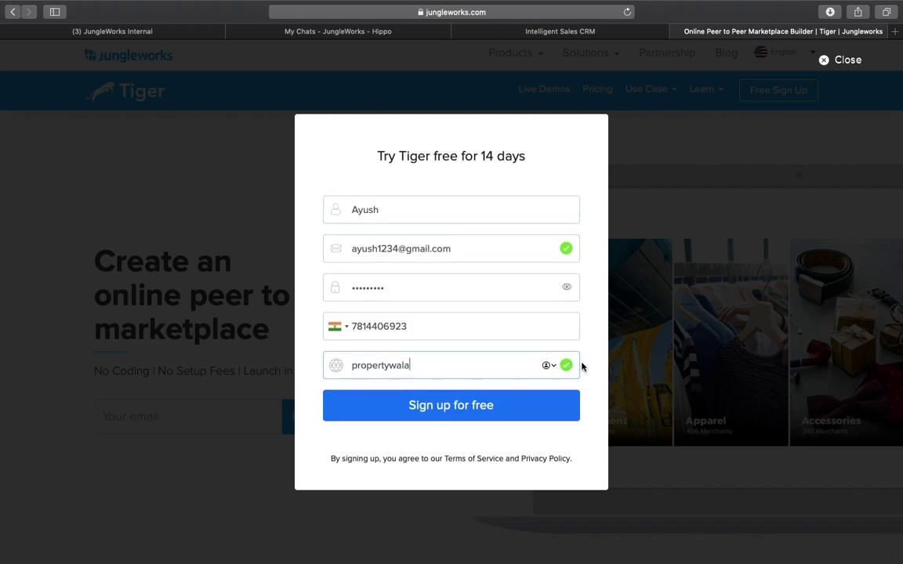
left_click(442, 409)
mouse_move(567, 3)
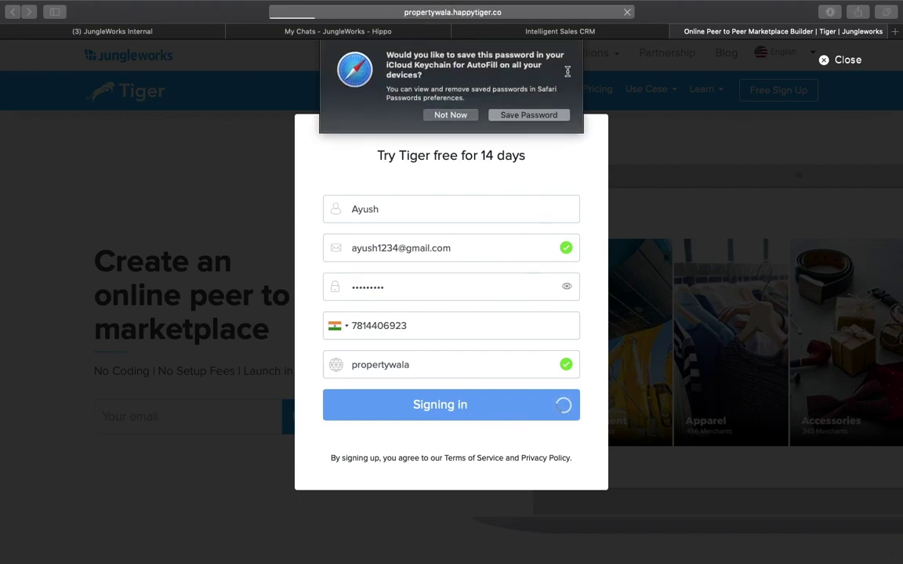
- Dismiss the browser's save-password offer and go to the slogan and description settings
left_click(523, 103)
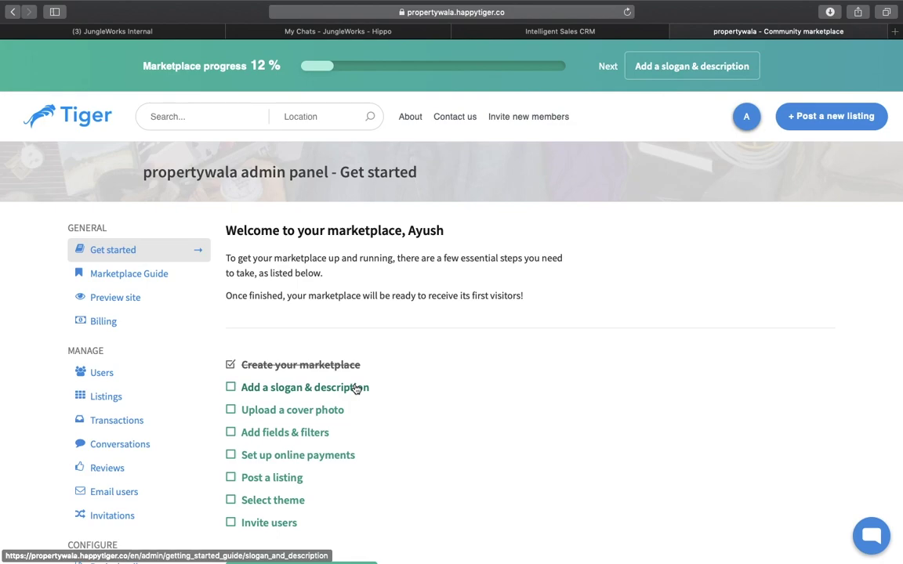
left_click(355, 388)
scroll(355, 389, "down", 1)
scroll(354, 388, "down", 5)
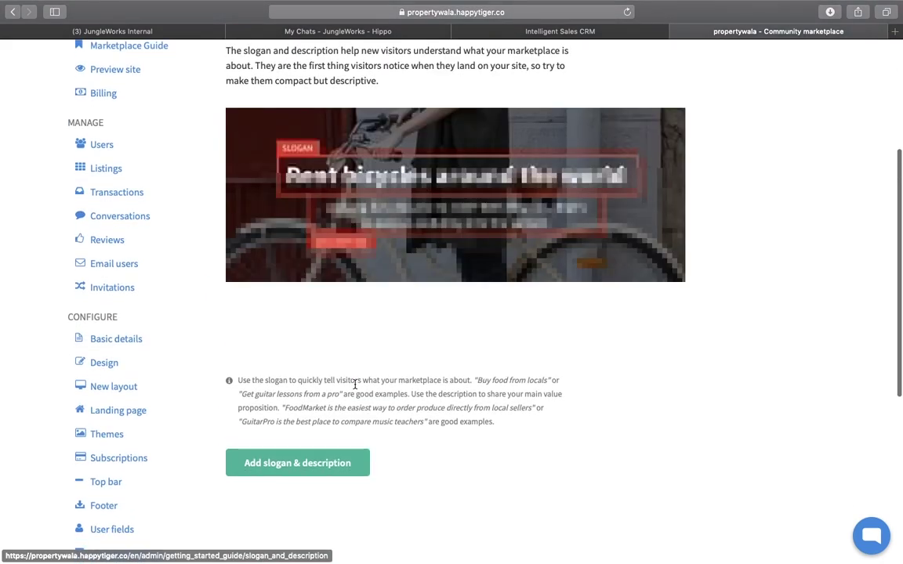
scroll(355, 389, "down", 2)
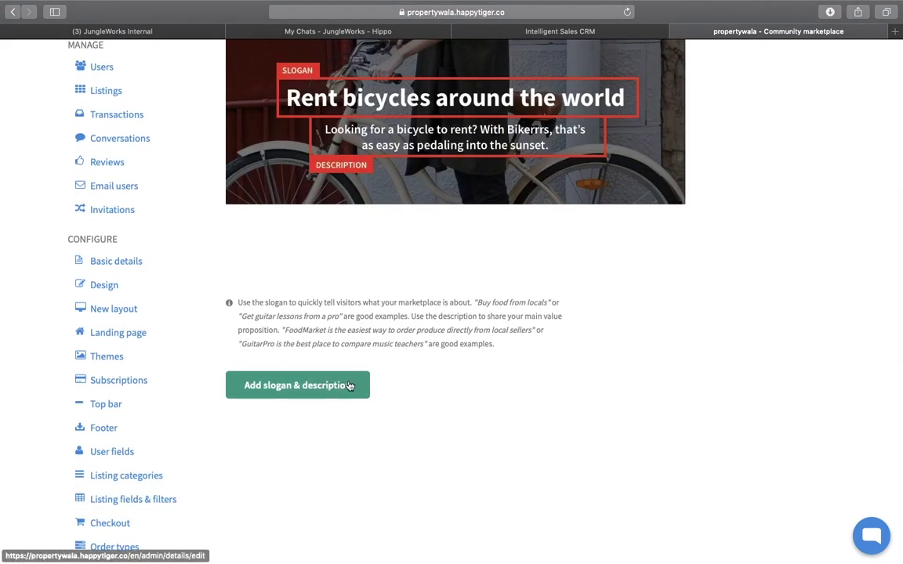
scroll(282, 379, "up", 2)
scroll(298, 404, "down", 1)
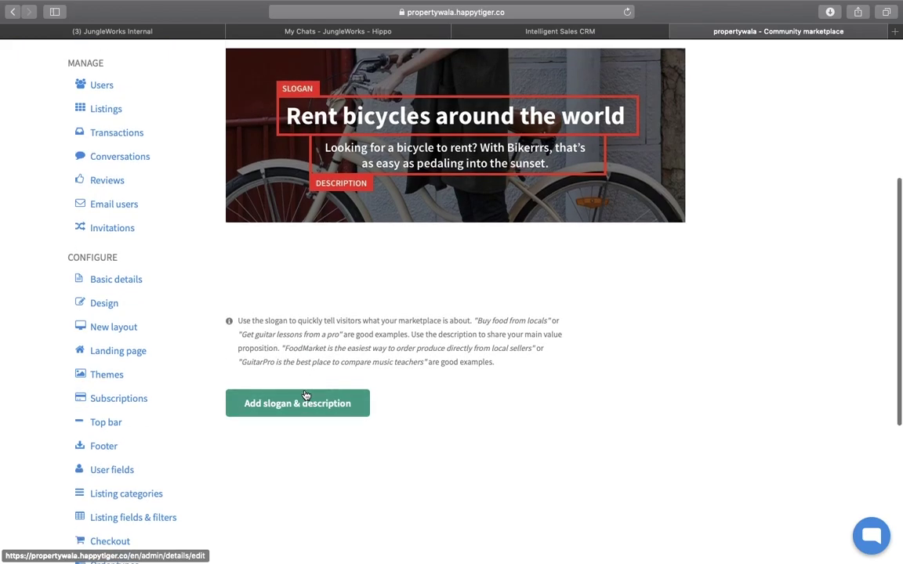
left_click(302, 402)
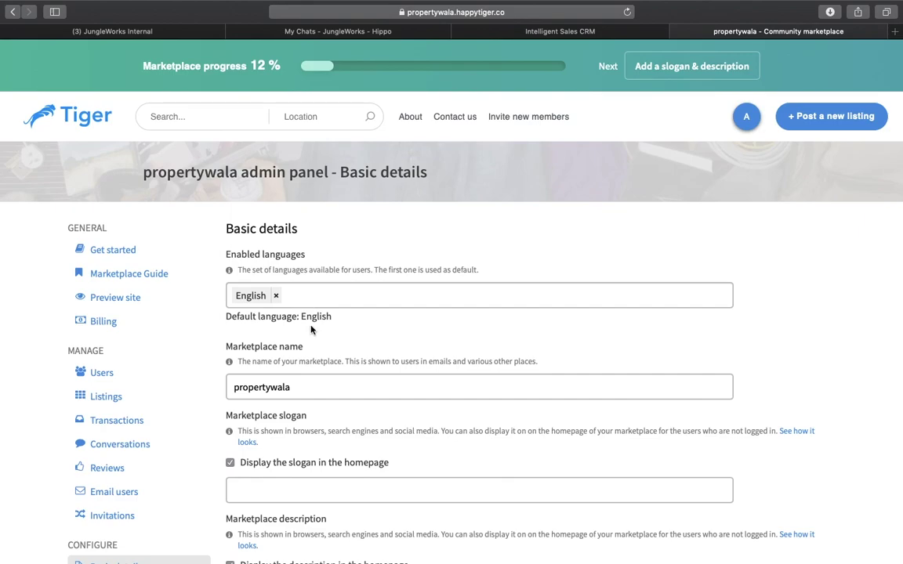
- Set the slogan 'Best property in the world' and description 'anthing,anytime,anywhere'
scroll(312, 338, "down", 3)
scroll(317, 371, "up", 3)
scroll(316, 372, "down", 3)
scroll(314, 367, "up", 1)
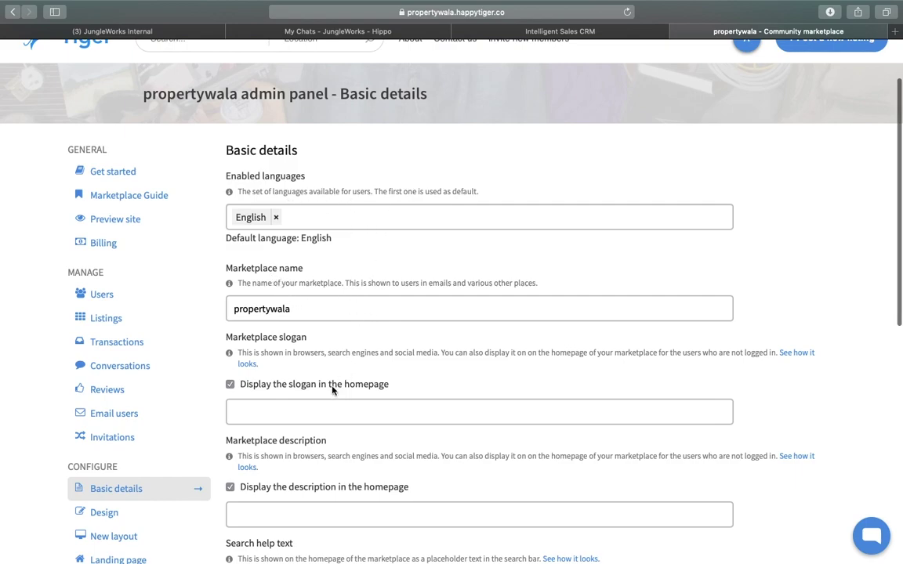
scroll(333, 390, "down", 2)
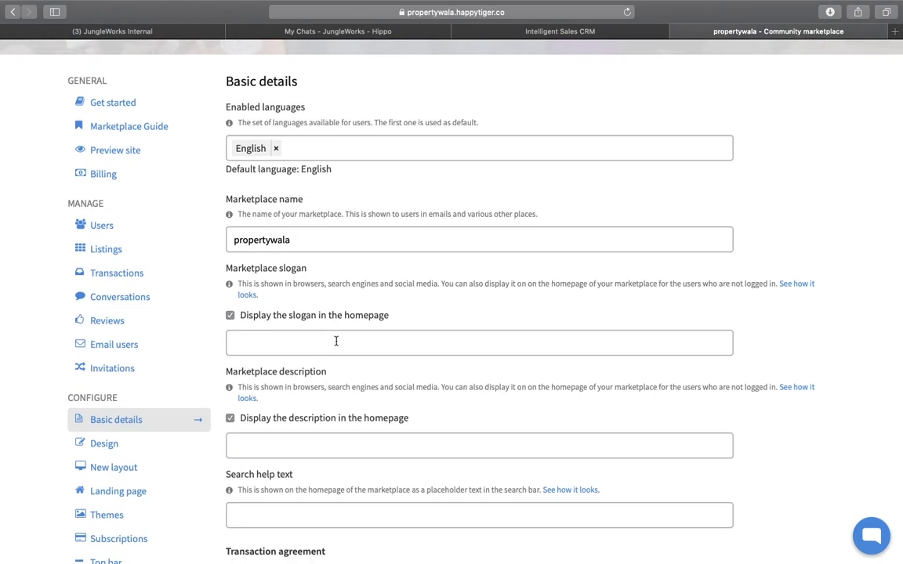
left_click(336, 341)
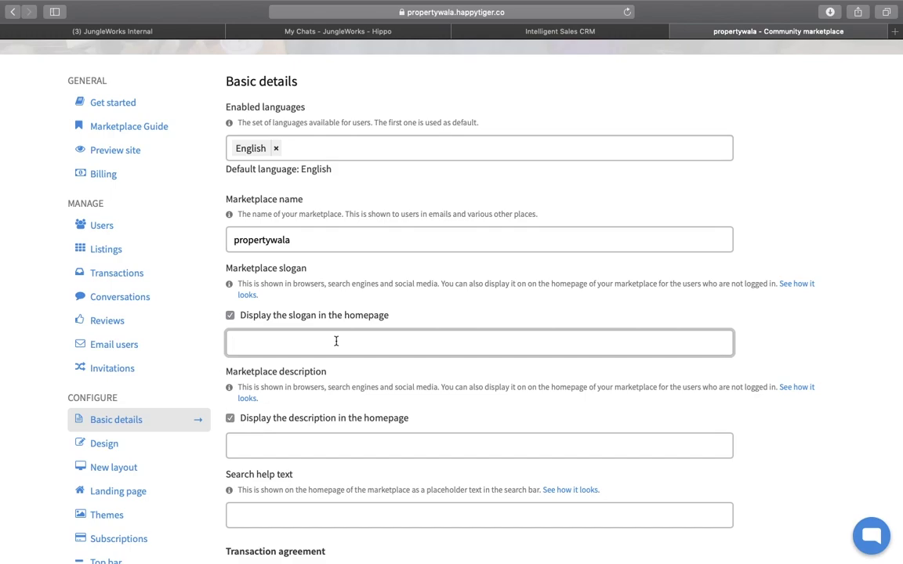
type("Best property in the world")
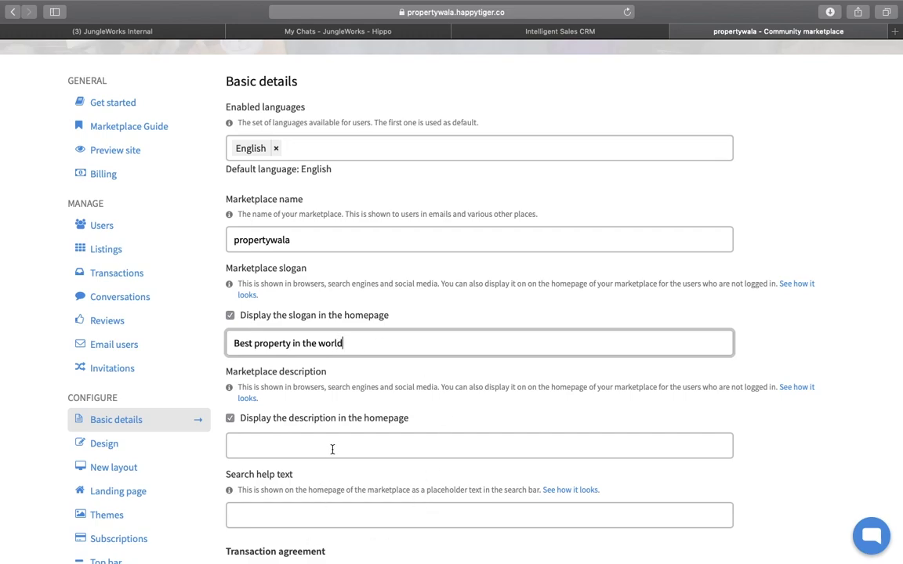
left_click(332, 449)
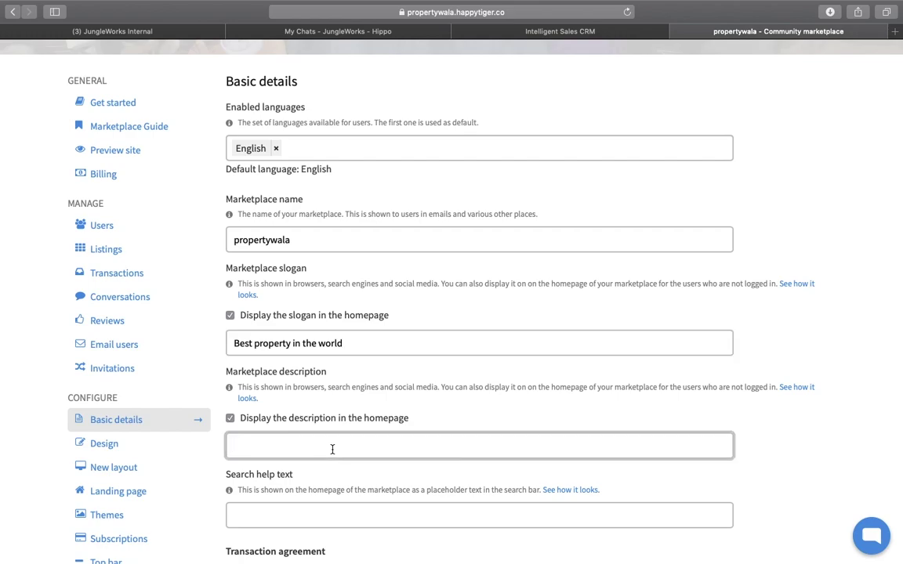
type("anthing,anytime,anywh")
type("ere")
- Fill in the search help text 'Find me' further down the Basic details page
scroll(375, 296, "down", 5)
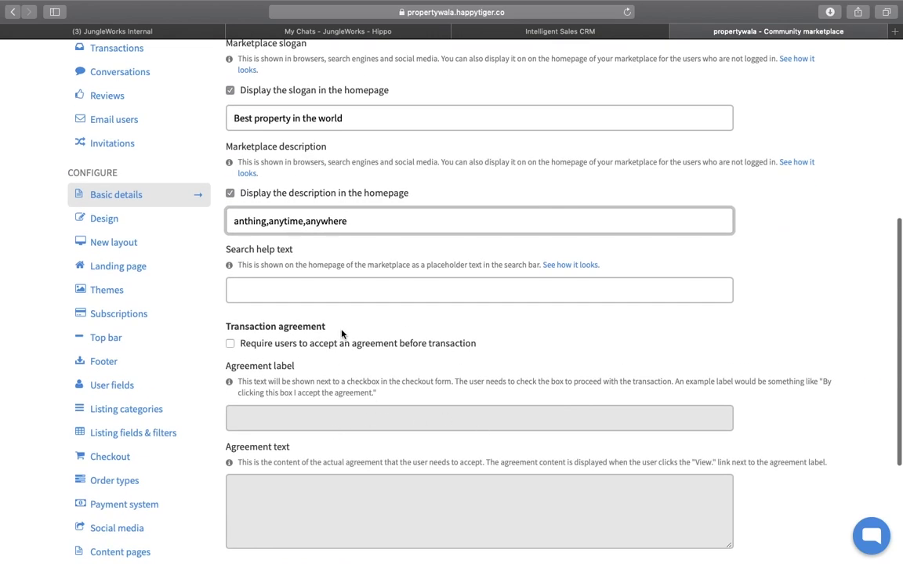
left_click(311, 284)
type("Fi")
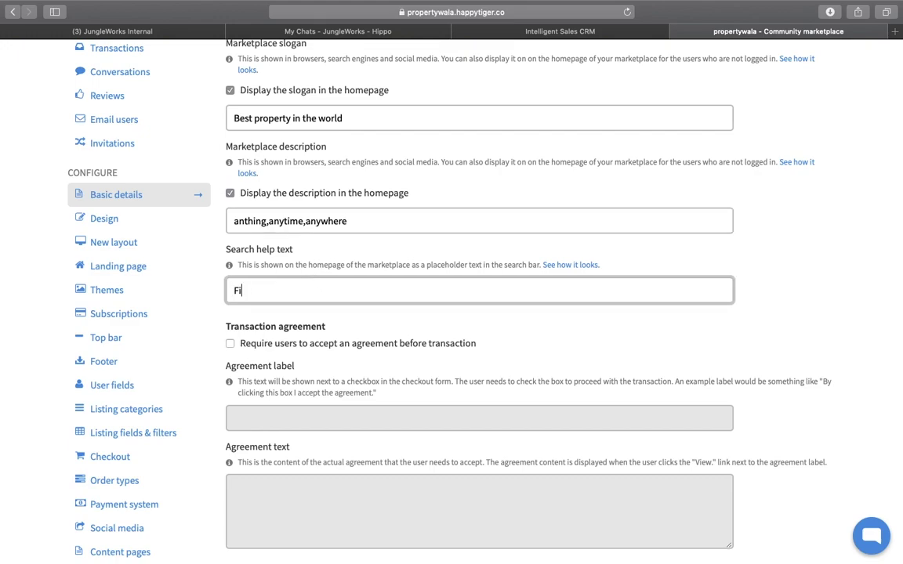
type("d")
type("e")
scroll(162, 61, "up", 10)
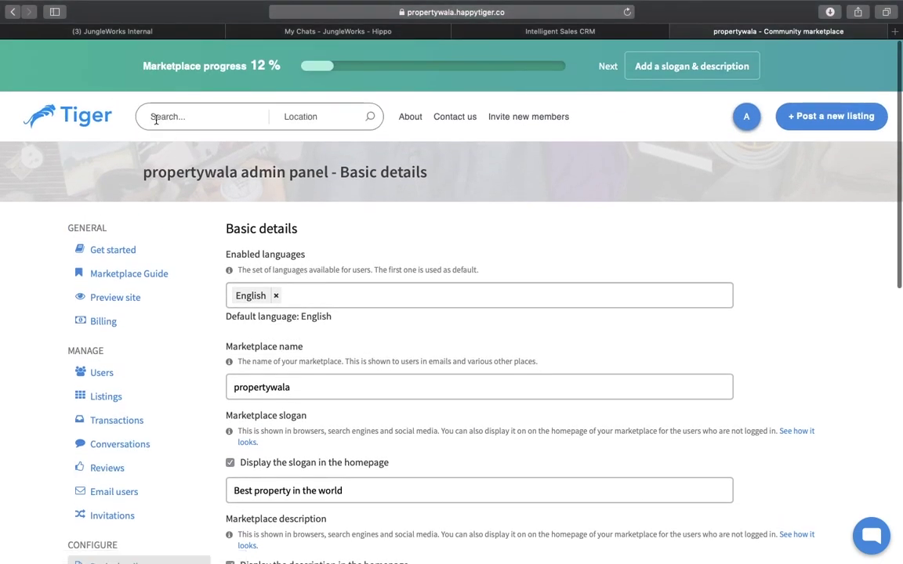
scroll(219, 181, "down", 5)
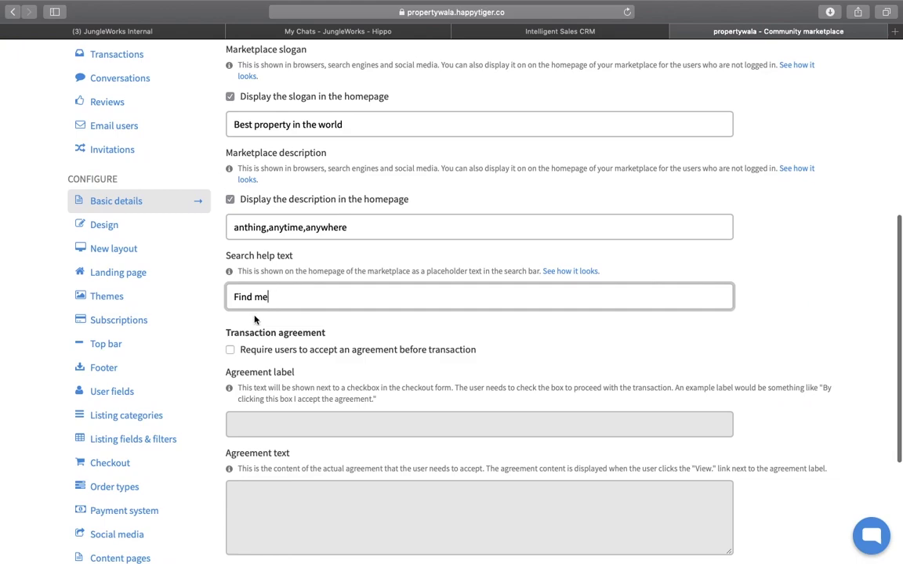
scroll(305, 346, "down", 2)
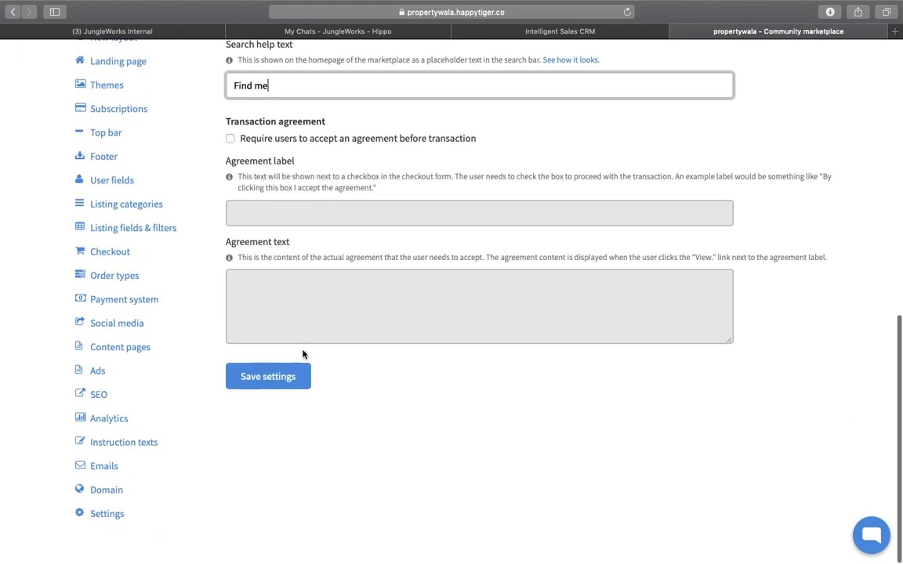
- Save the basic details and continue to the cover photo step of the guide
left_click(277, 379)
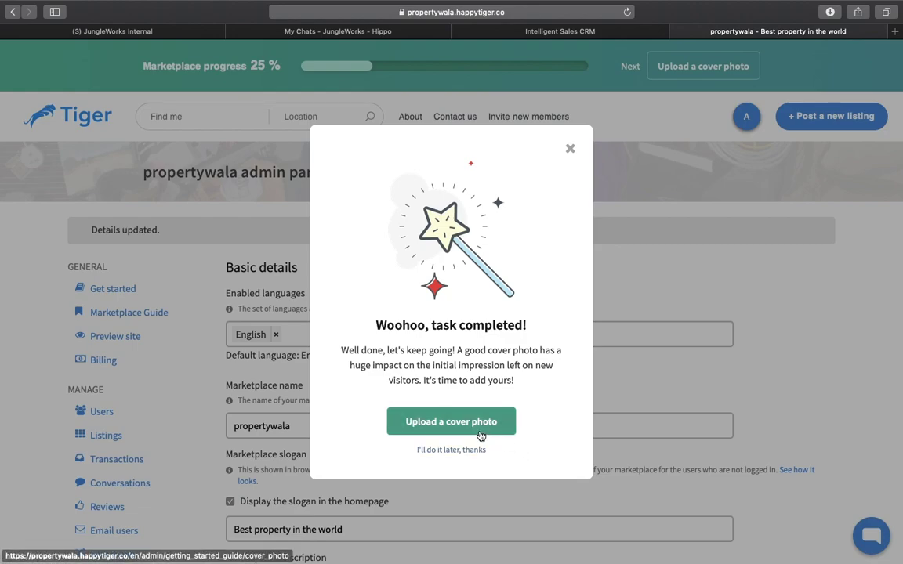
left_click(470, 432)
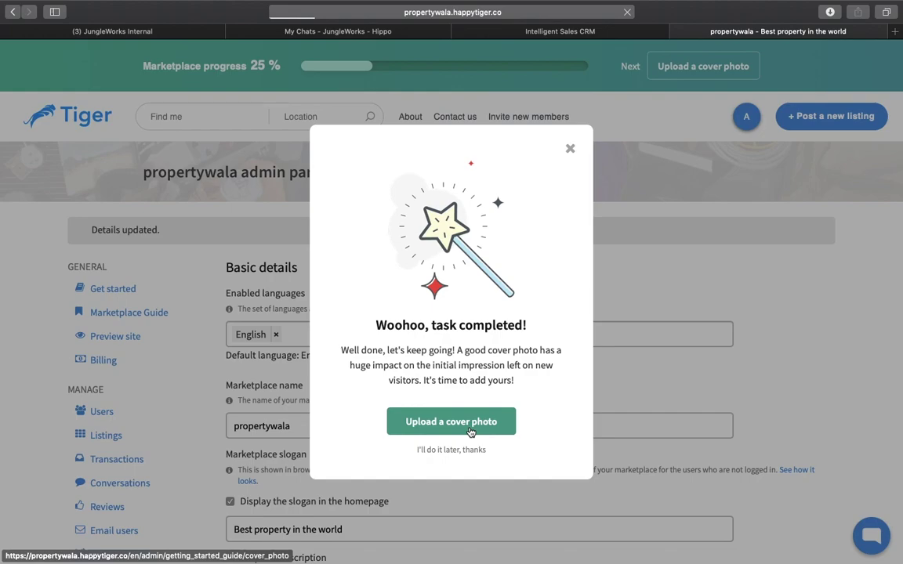
scroll(502, 423, "down", 5)
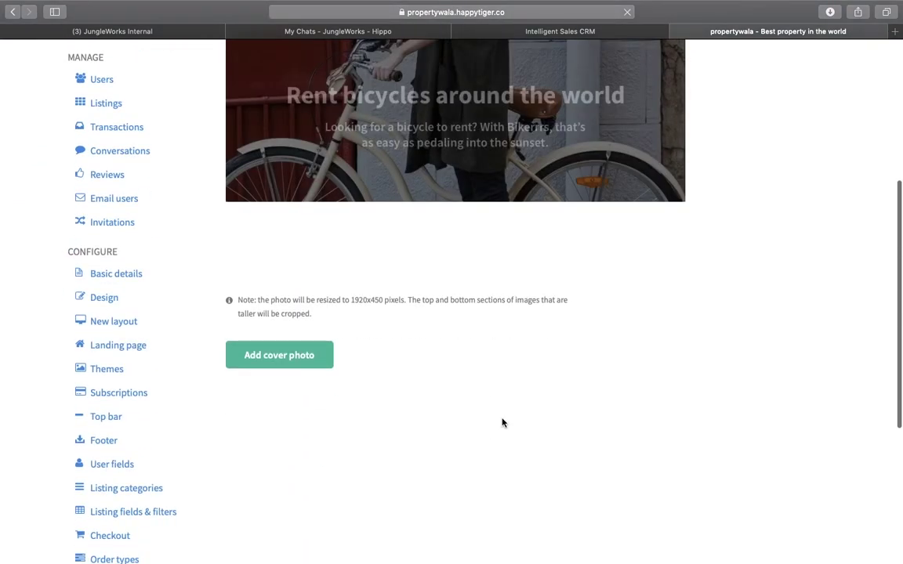
scroll(502, 423, "down", 1)
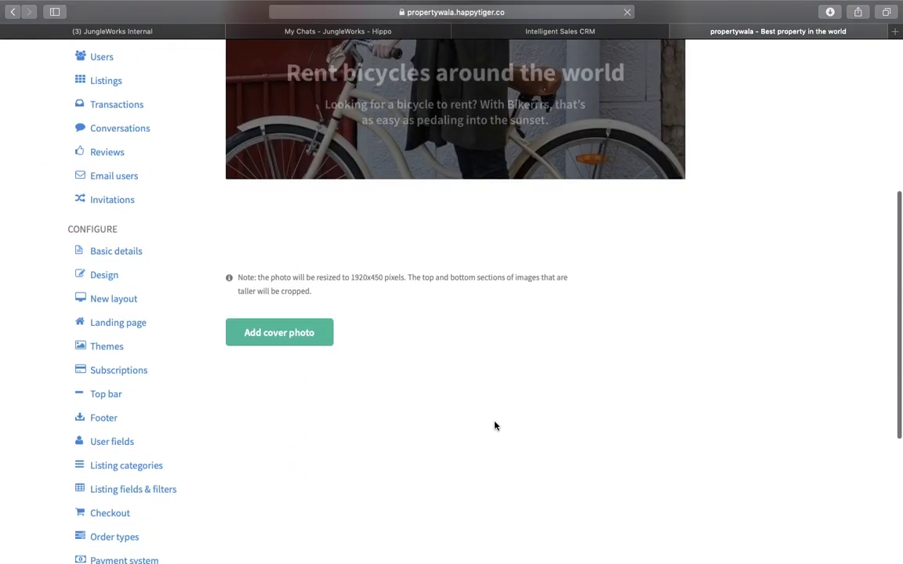
- Go to the Design settings page and scroll down to the photo fields
left_click(291, 337)
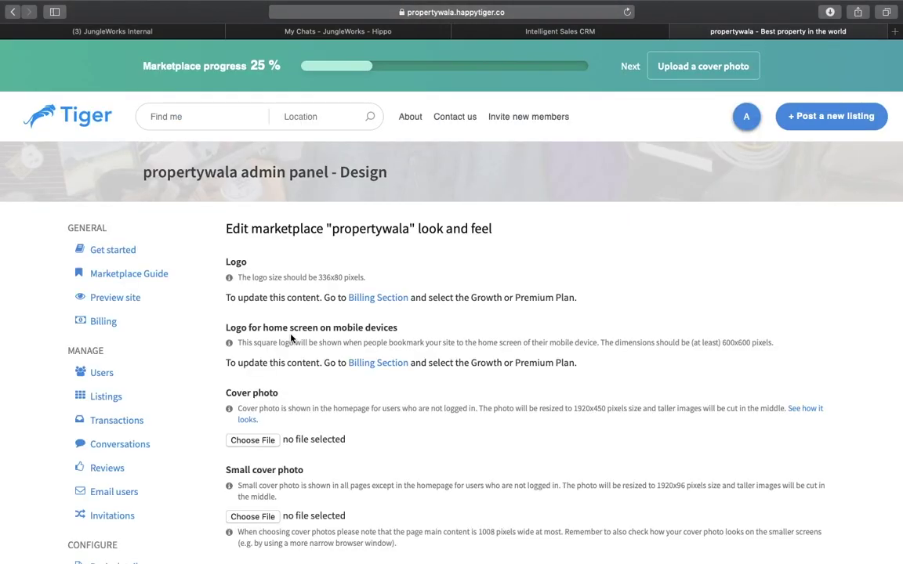
scroll(291, 337, "down", 1)
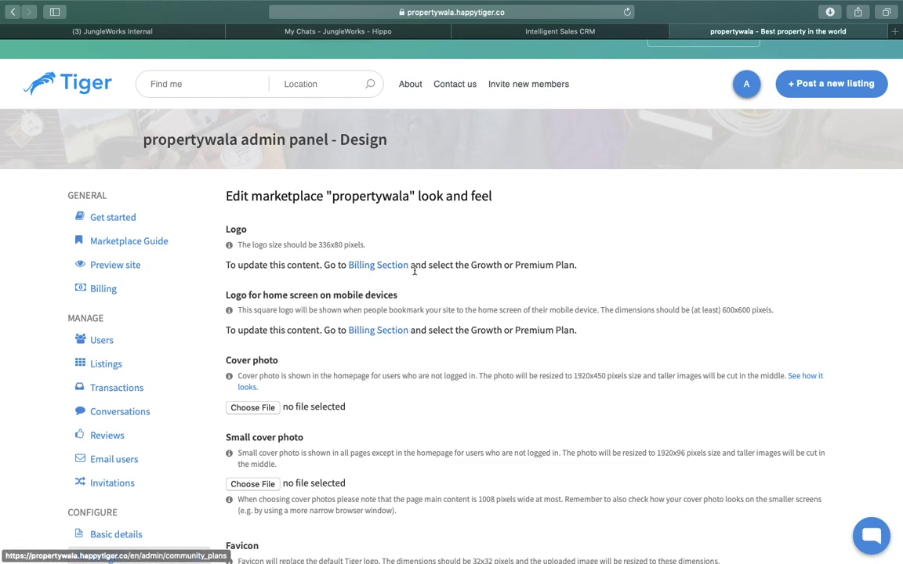
scroll(381, 347, "down", 3)
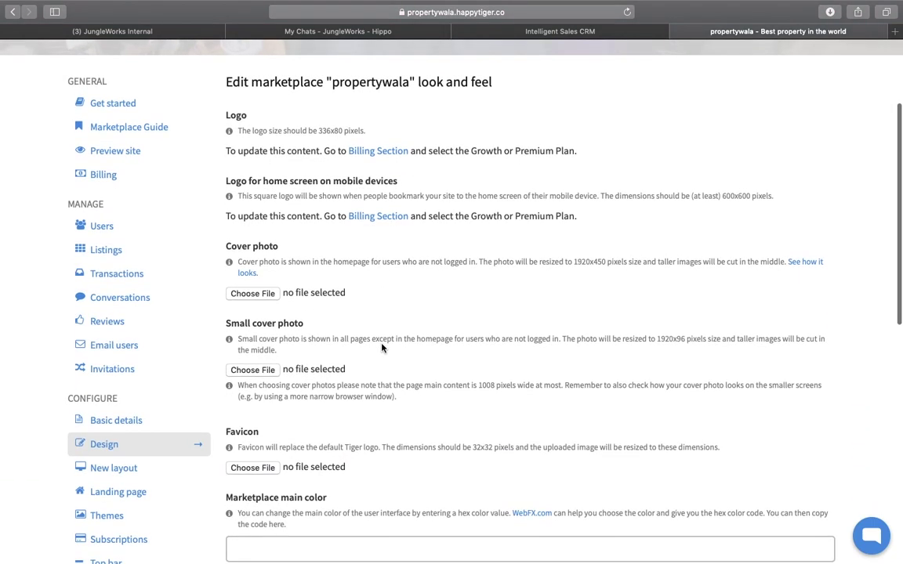
- Choose the a-strange-old-man PNG from Downloads as the cover photo
left_click(252, 294)
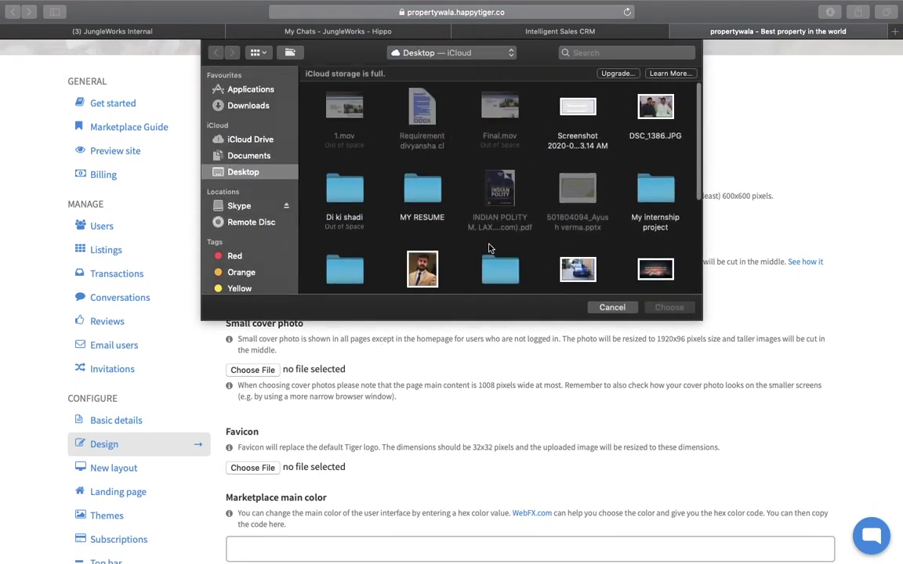
left_click(250, 107)
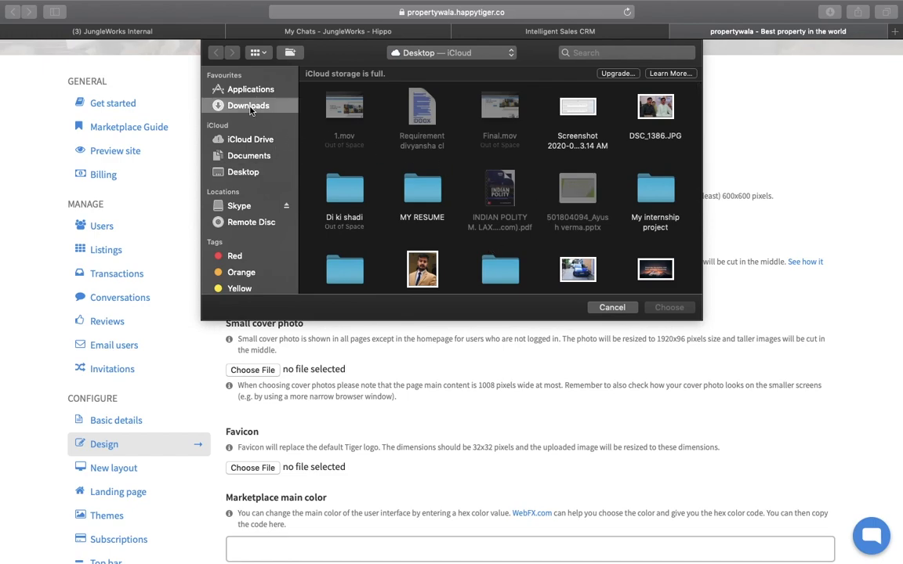
left_click(423, 231)
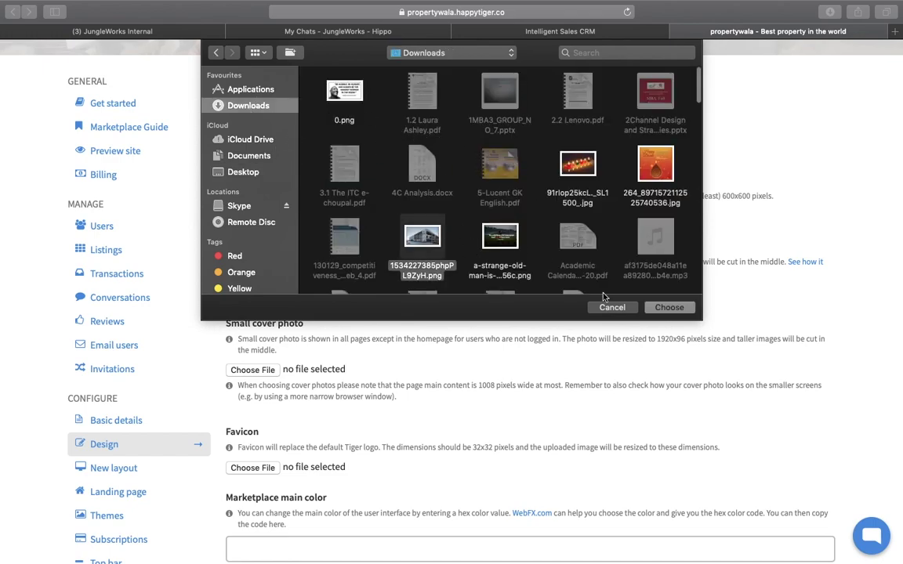
left_click(491, 242)
left_click(669, 307)
scroll(364, 392, "down", 3)
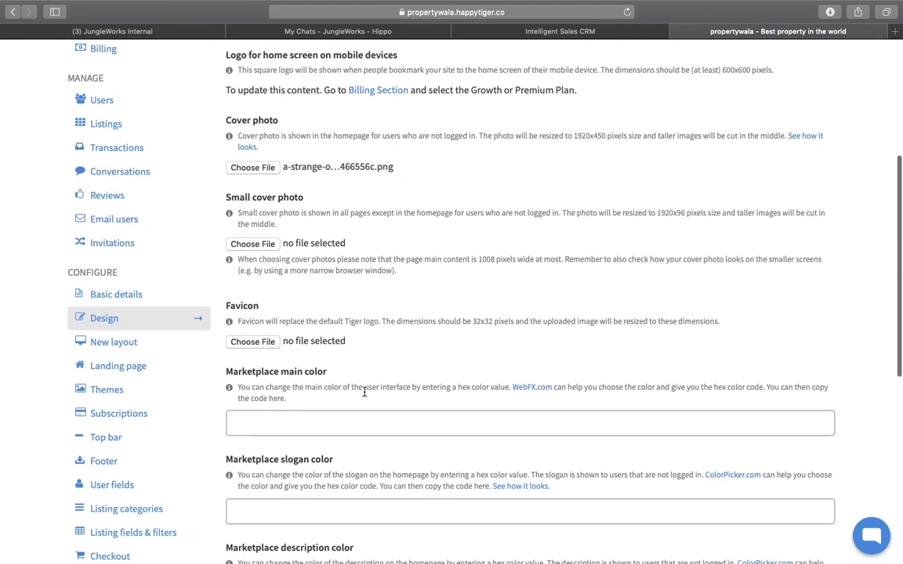
scroll(363, 391, "down", 1)
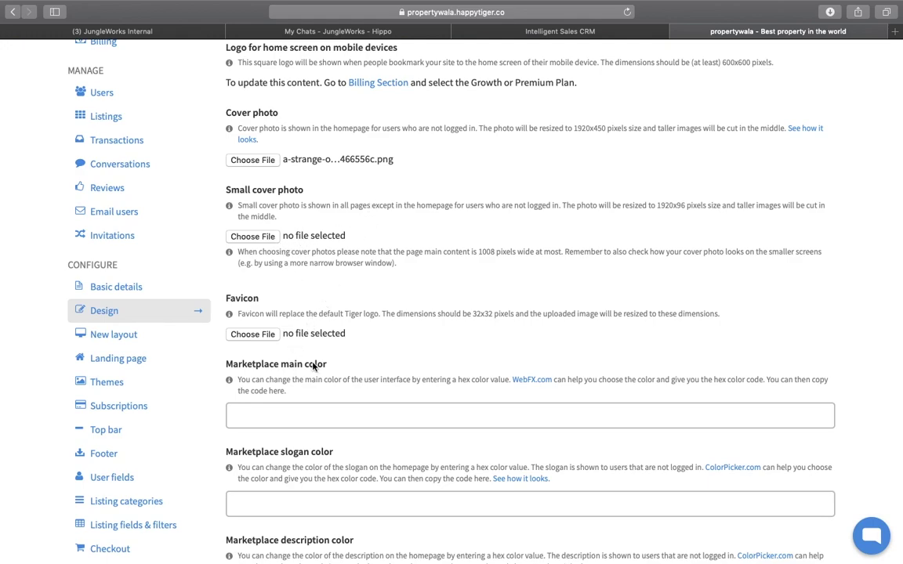
scroll(313, 366, "down", 2)
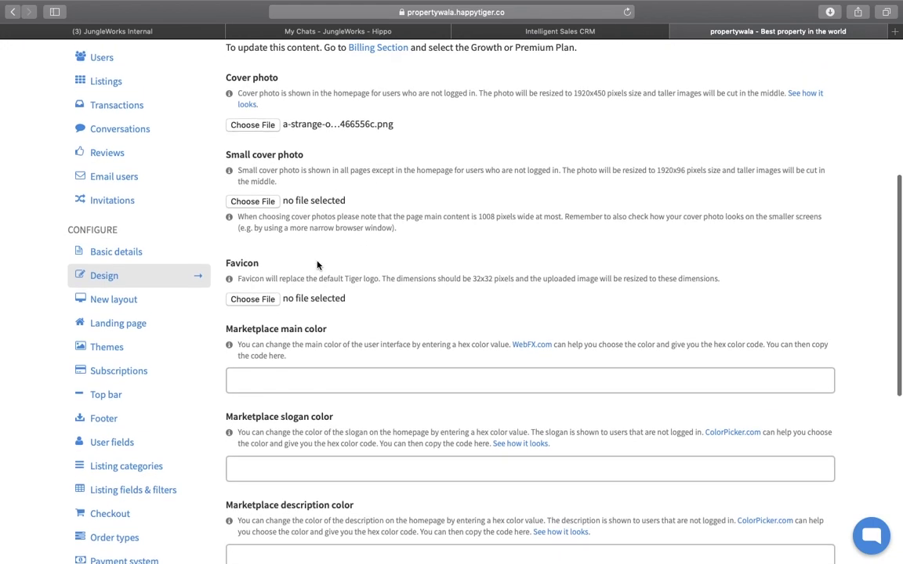
scroll(317, 265, "up", 2)
scroll(317, 265, "up", 6)
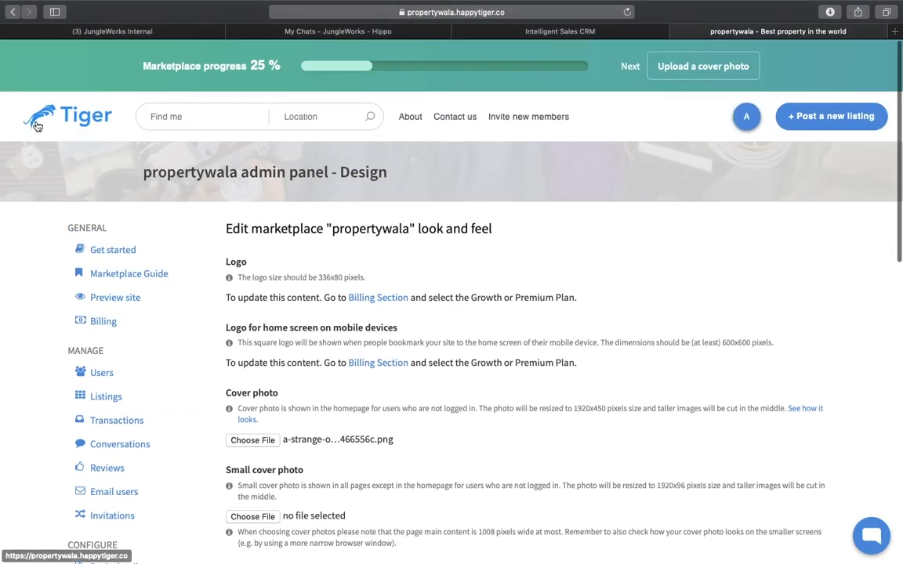
scroll(275, 314, "down", 8)
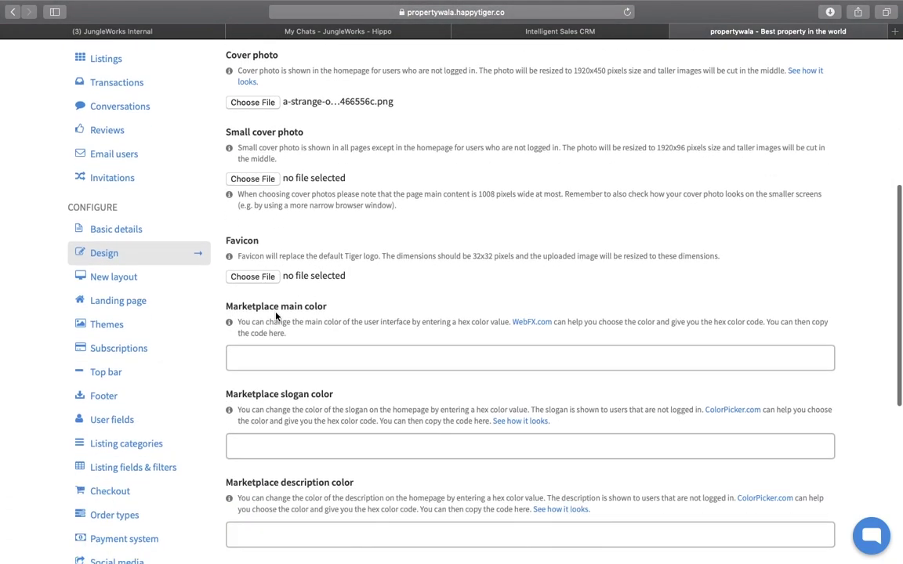
scroll(276, 314, "down", 1)
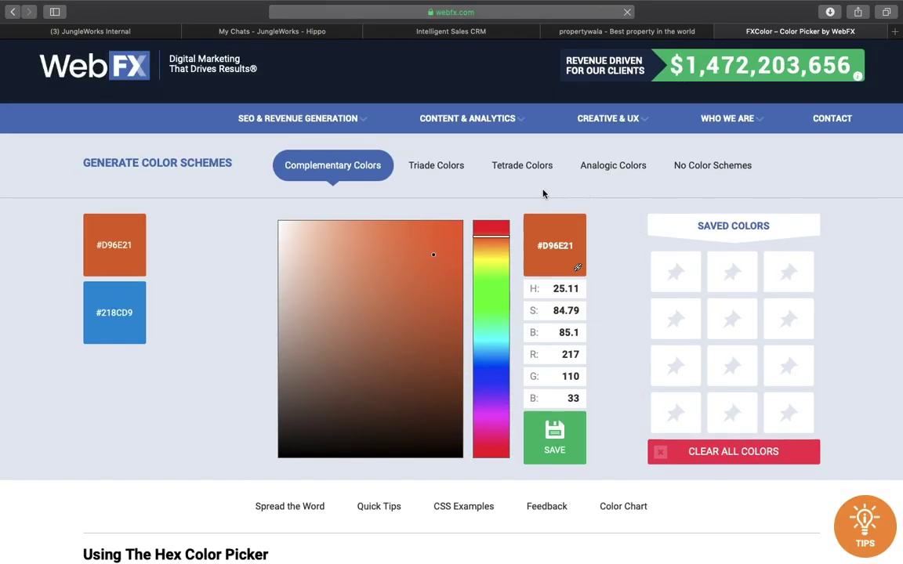
- Pick the green #6DCB3B in the WebFX color picker and select its hex code
left_click(427, 325)
left_click(353, 288)
left_click(419, 289)
left_click(492, 286)
left_click(388, 290)
left_click(420, 222)
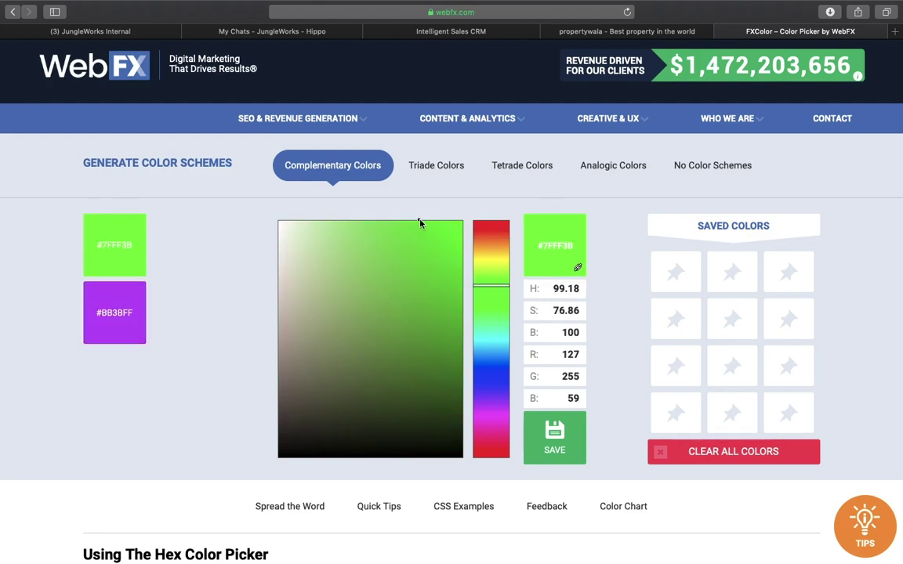
left_click(408, 268)
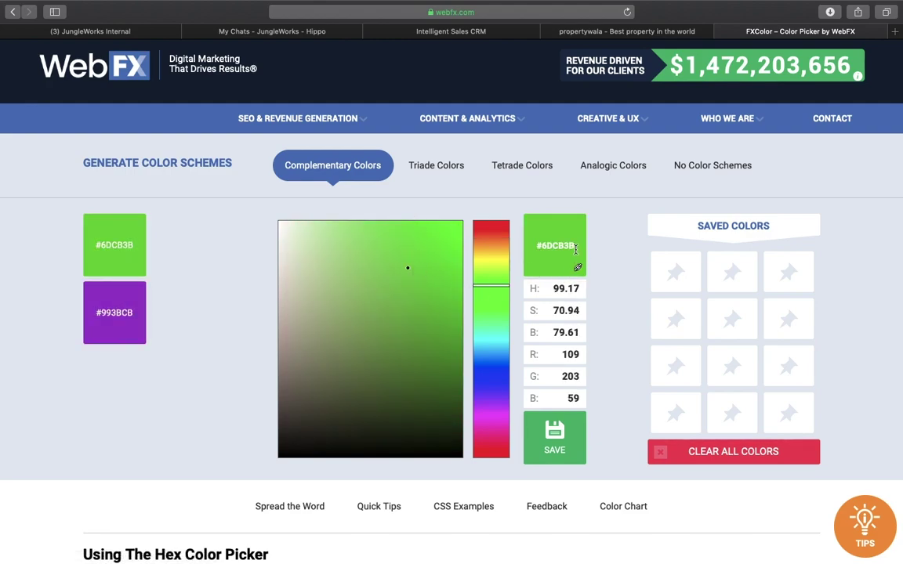
left_click_drag(575, 249, 541, 249)
- Set main colour 6DCB3B, keep Grid browse view, show full names, and save
left_click(617, 37)
left_click(332, 321)
type("6DCB3B")
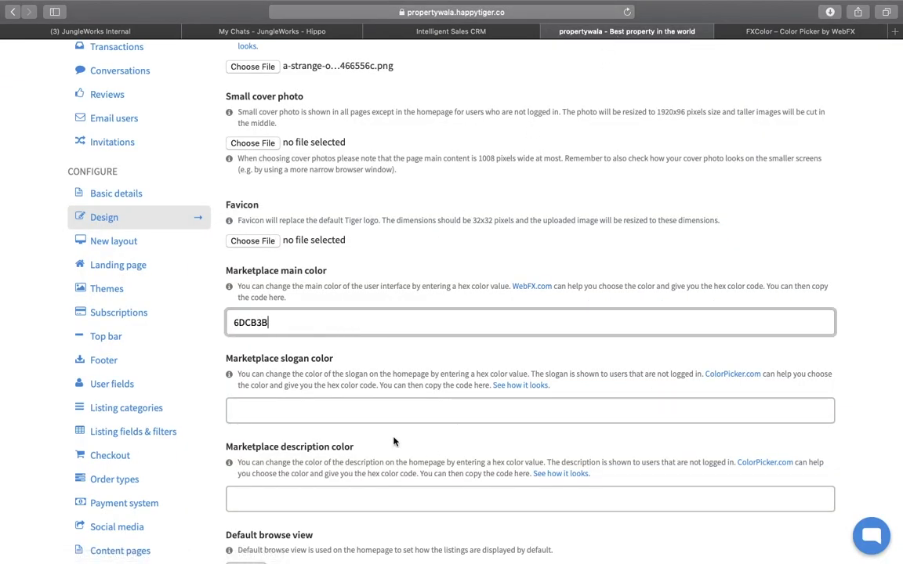
scroll(373, 417, "down", 3)
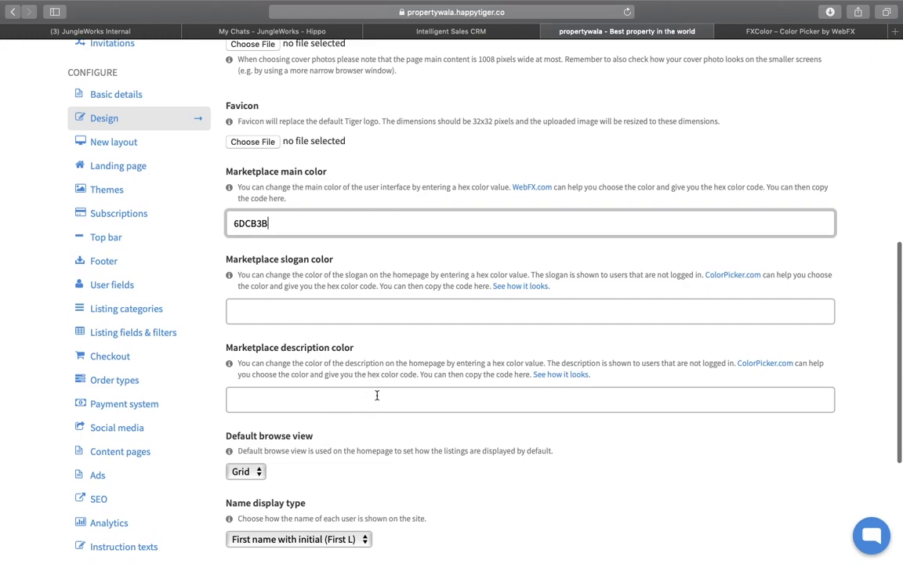
scroll(385, 395, "down", 3)
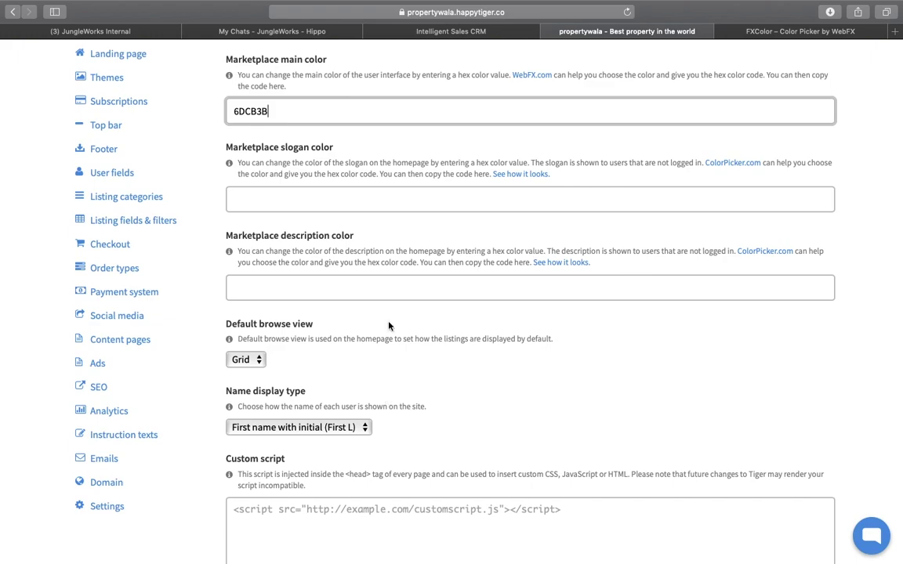
scroll(389, 325, "down", 3)
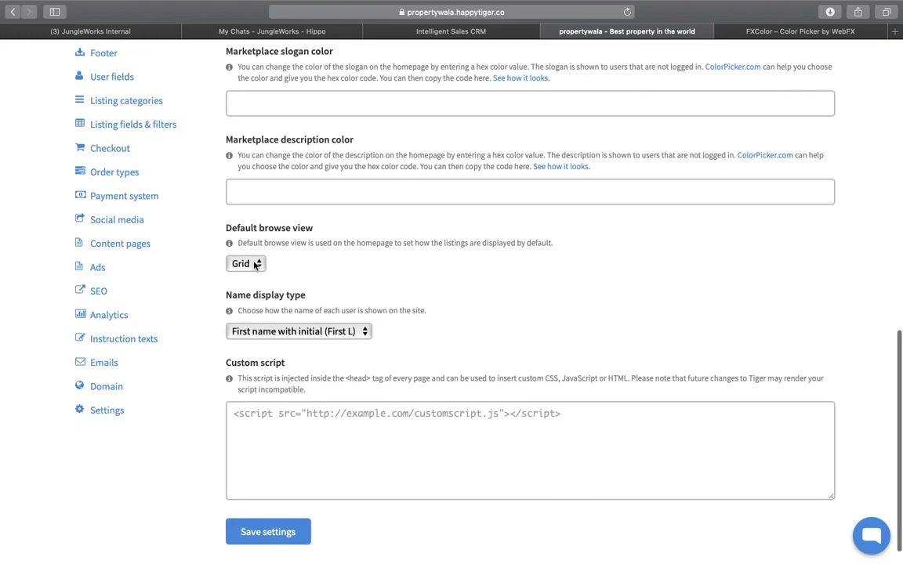
left_click(257, 266)
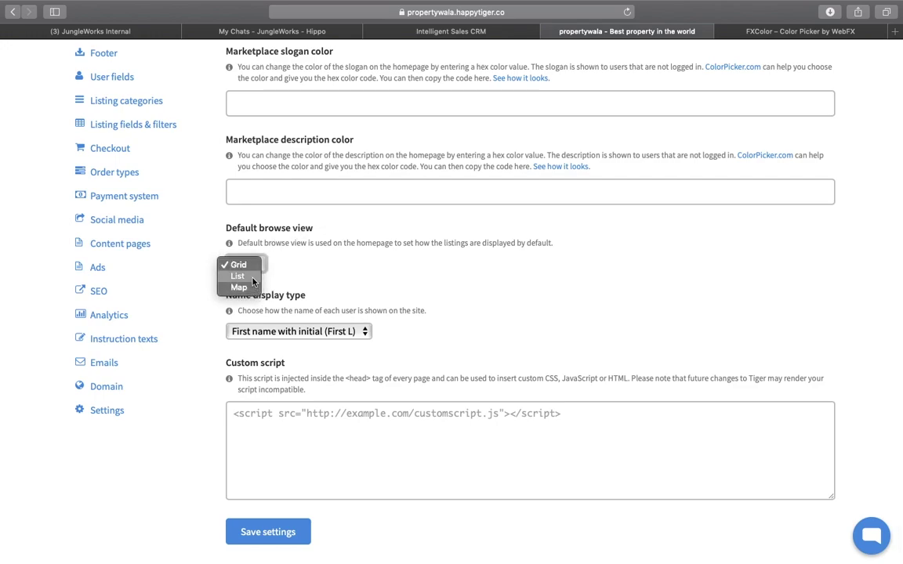
left_click(248, 266)
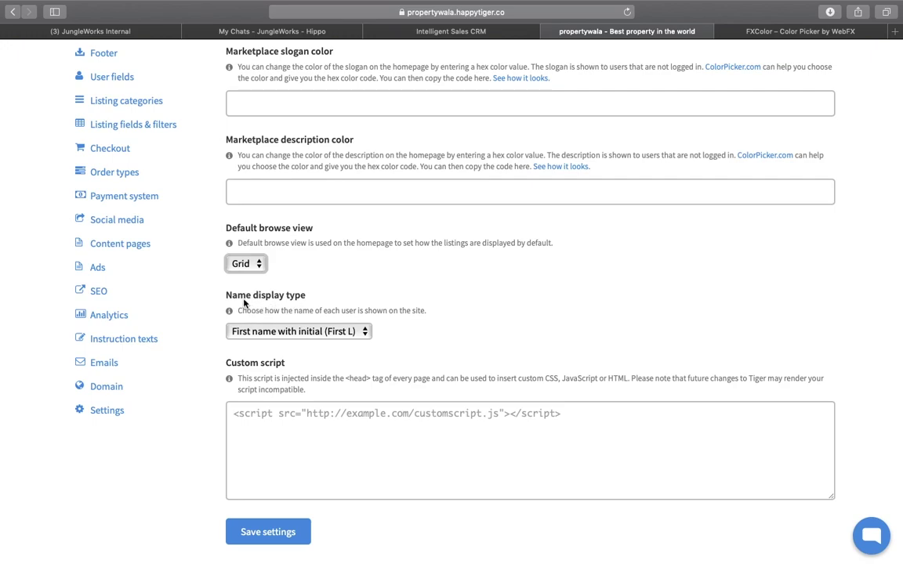
left_click(295, 336)
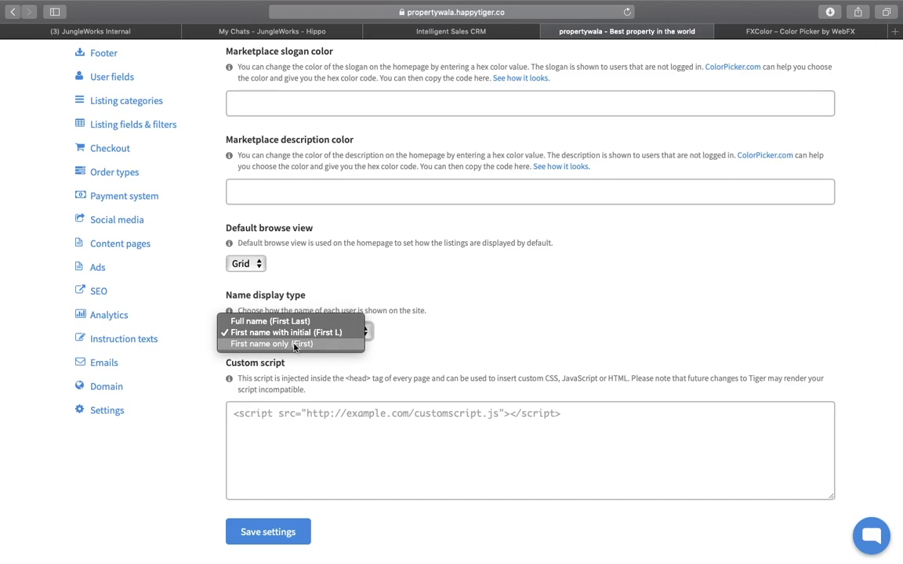
left_click(270, 321)
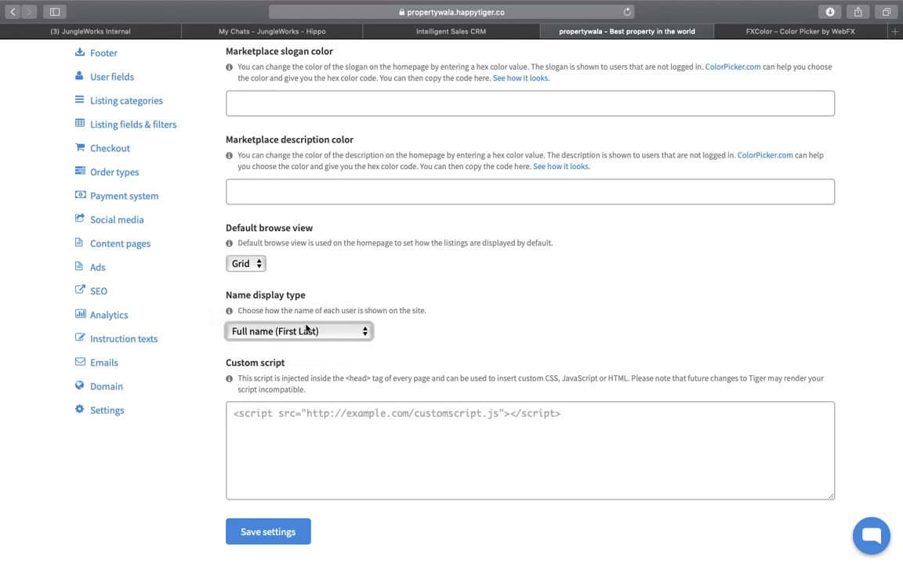
left_click(281, 537)
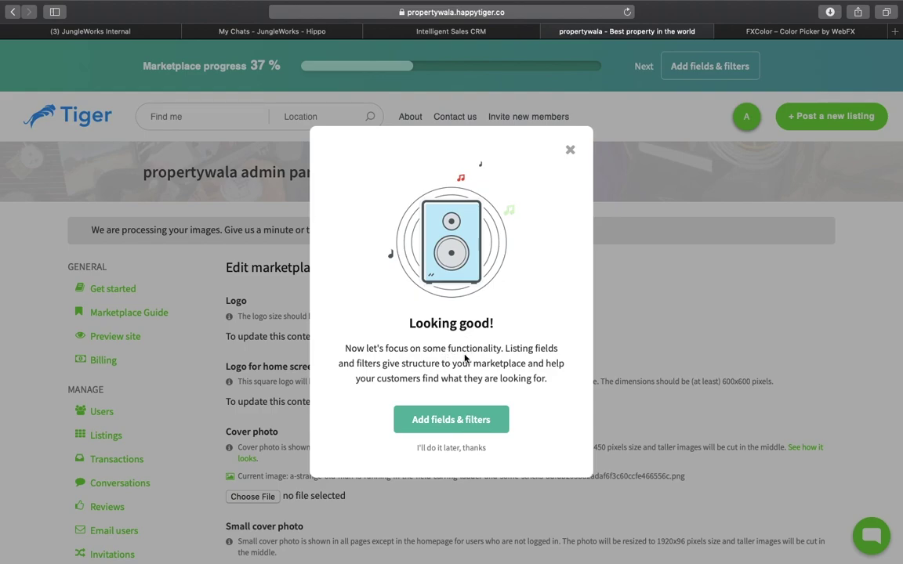
- Continue to Step 4 on listing fields and filters and scroll through its explanation
left_click(458, 428)
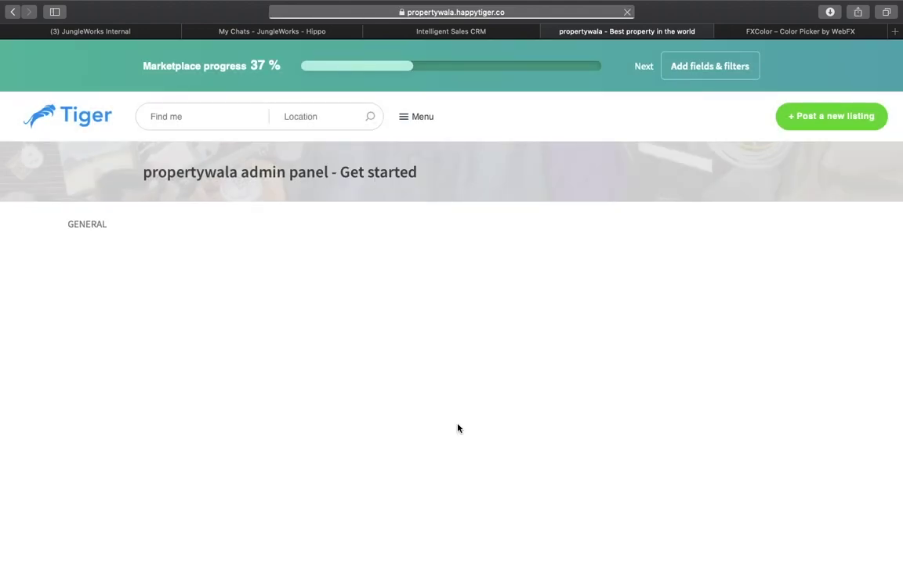
scroll(459, 429, "down", 2)
scroll(459, 428, "down", 3)
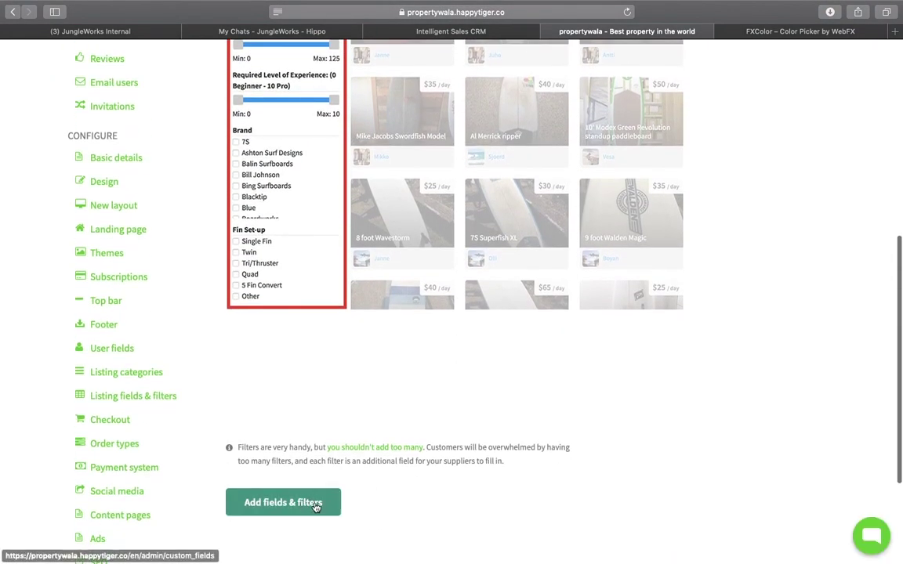
- Add a new dropdown-type field in the listing fields and filters settings
left_click(316, 507)
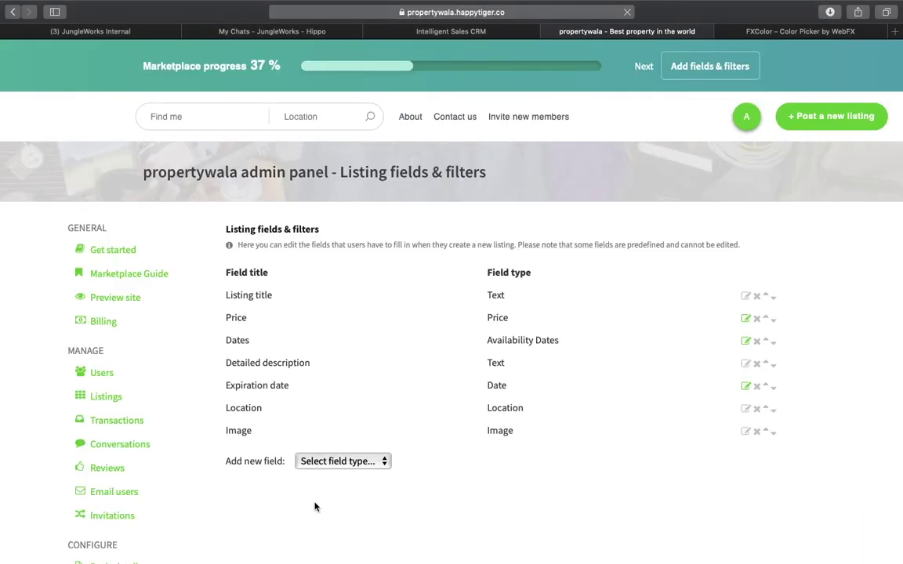
scroll(314, 507, "down", 2)
left_click(358, 343)
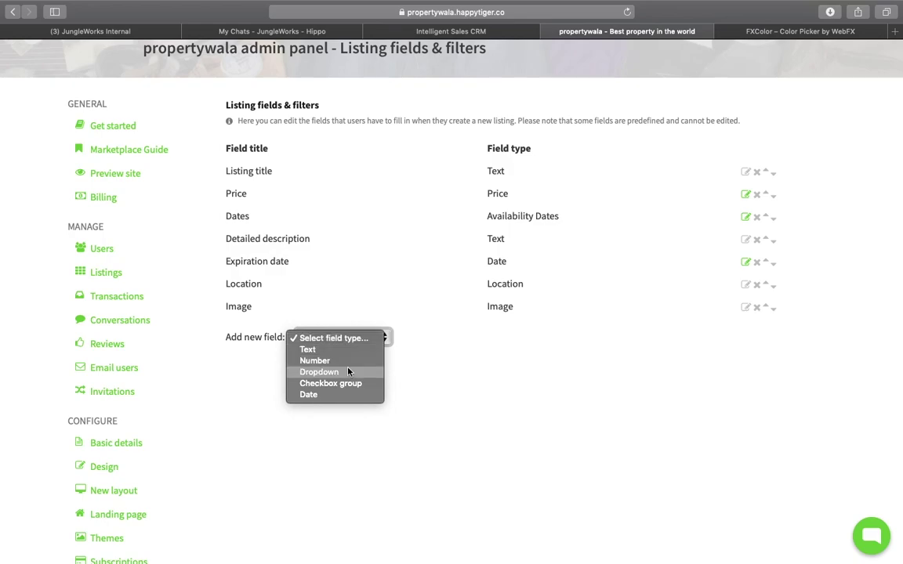
left_click(348, 372)
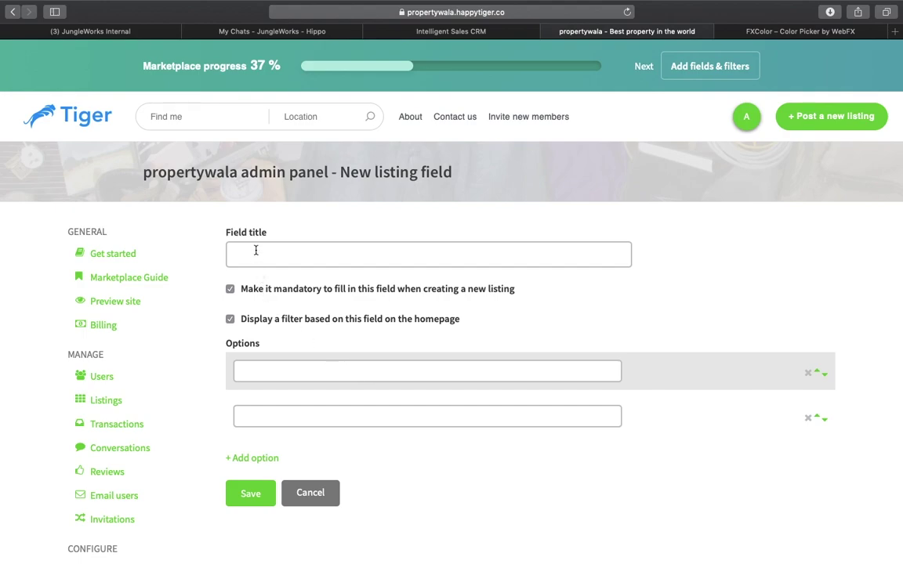
- Title the field 'Condition' with options Premium, almost new and old one, and save it
left_click(256, 250)
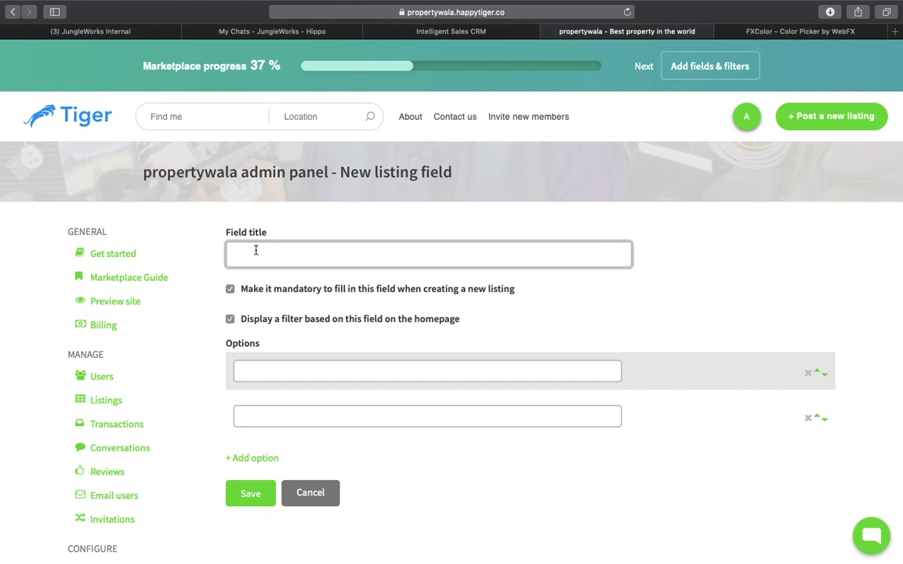
type("Condition")
left_click(260, 376)
type("Premiu")
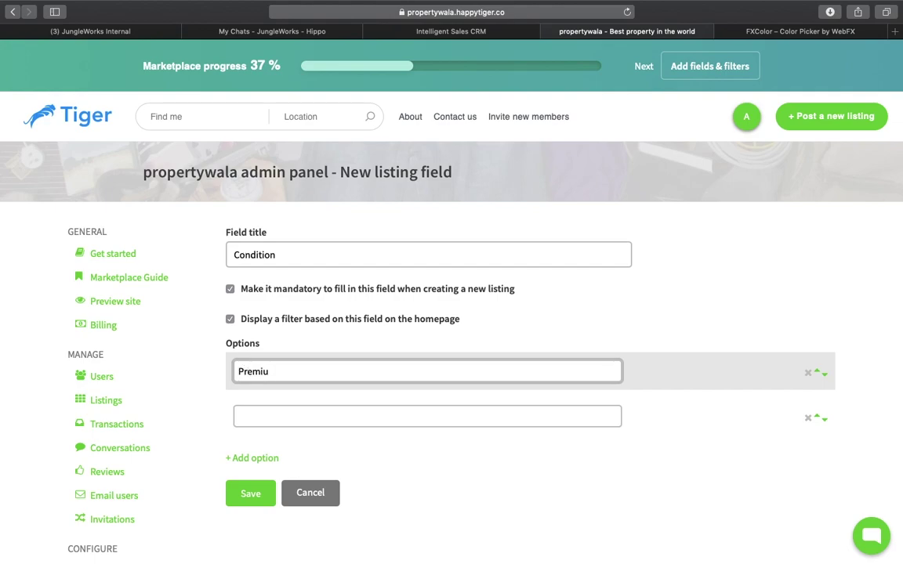
type("m")
left_click(275, 416)
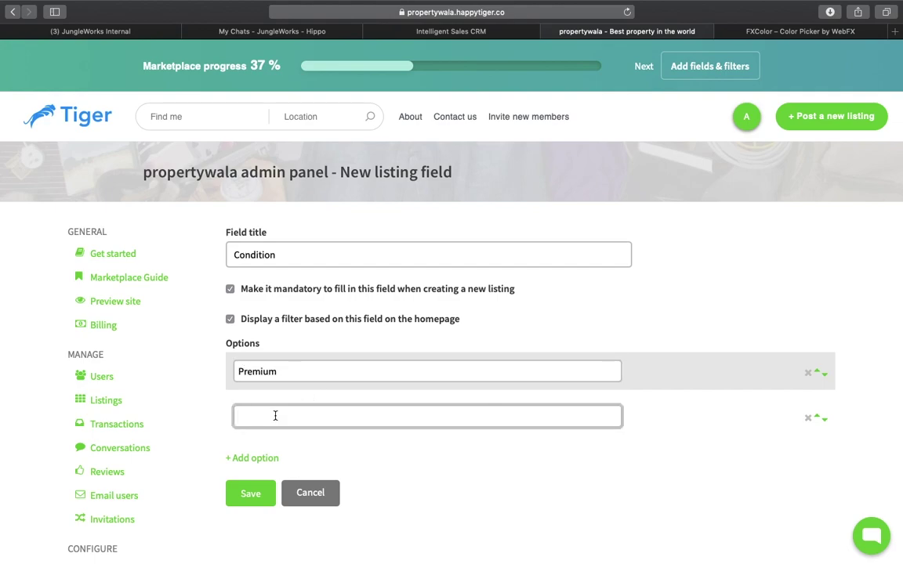
type("almost new")
left_click(257, 462)
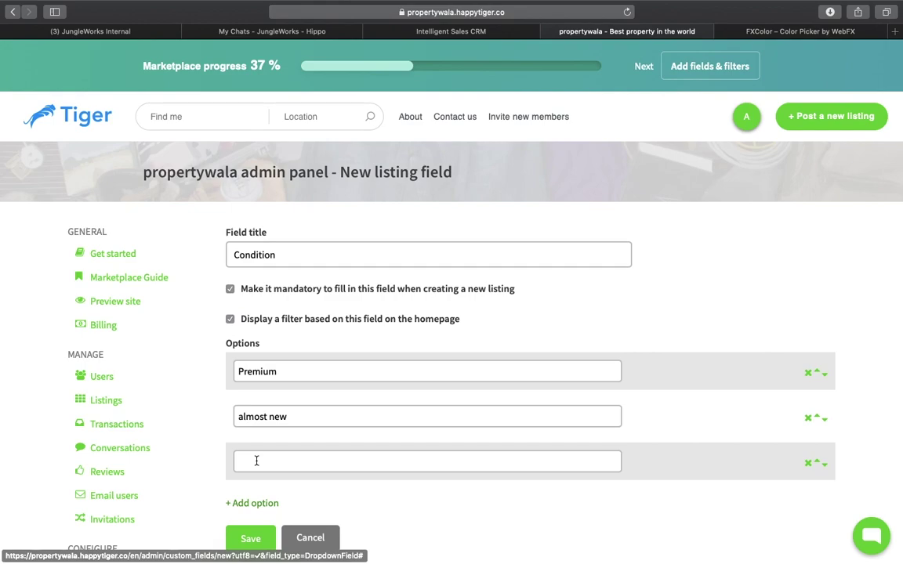
scroll(266, 442, "down", 2)
left_click(274, 411)
type("o")
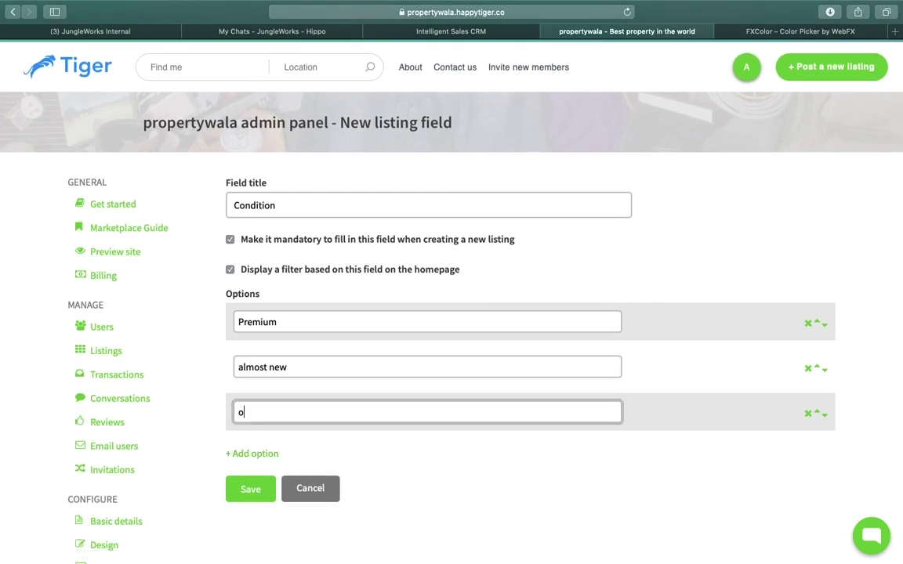
type("ld one")
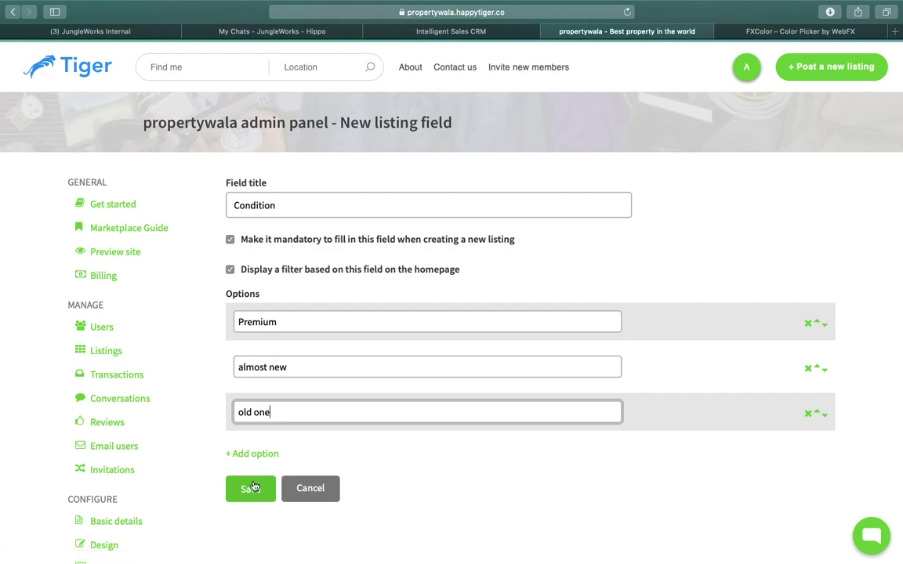
left_click(253, 486)
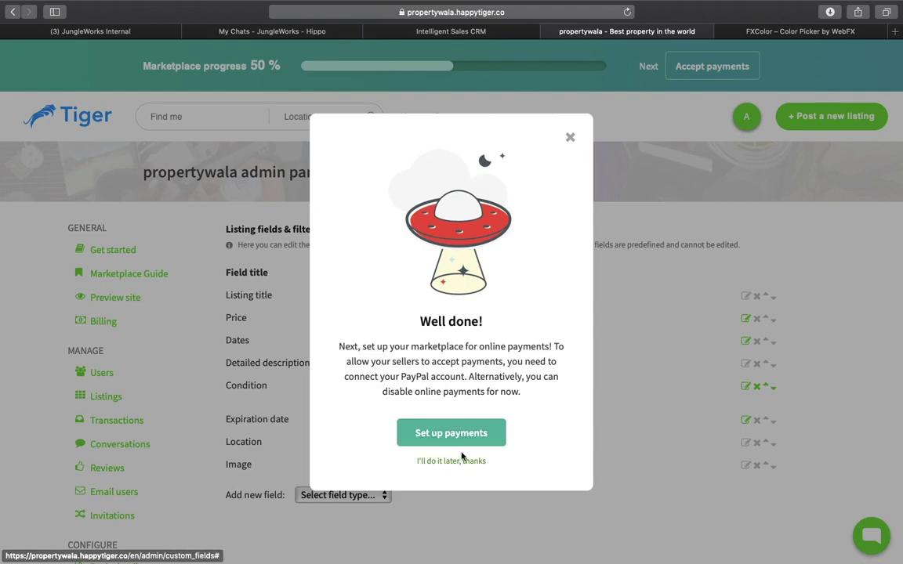
- From the Well done popup, go to the payments step and disable online payments
left_click(462, 445)
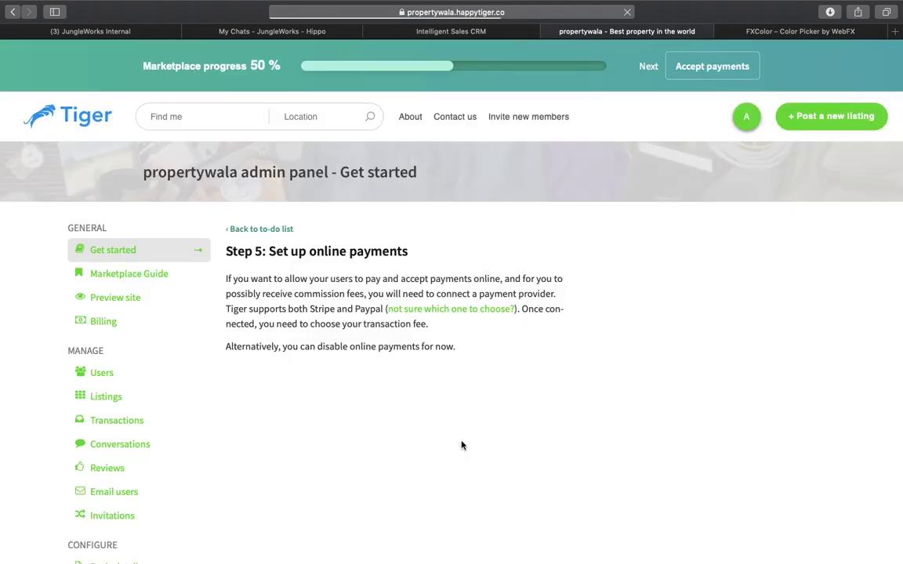
scroll(462, 445, "down", 2)
scroll(462, 445, "down", 1)
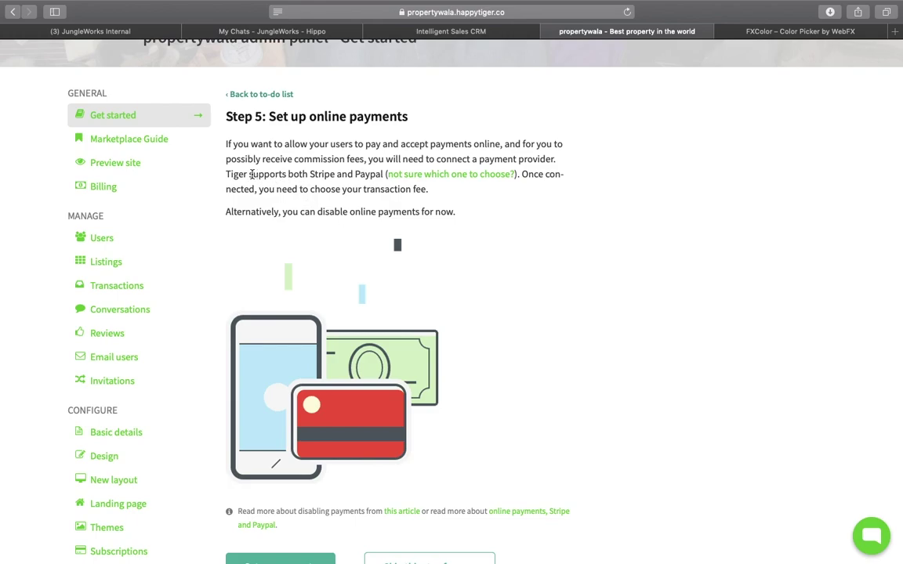
left_click_drag(250, 174, 363, 177)
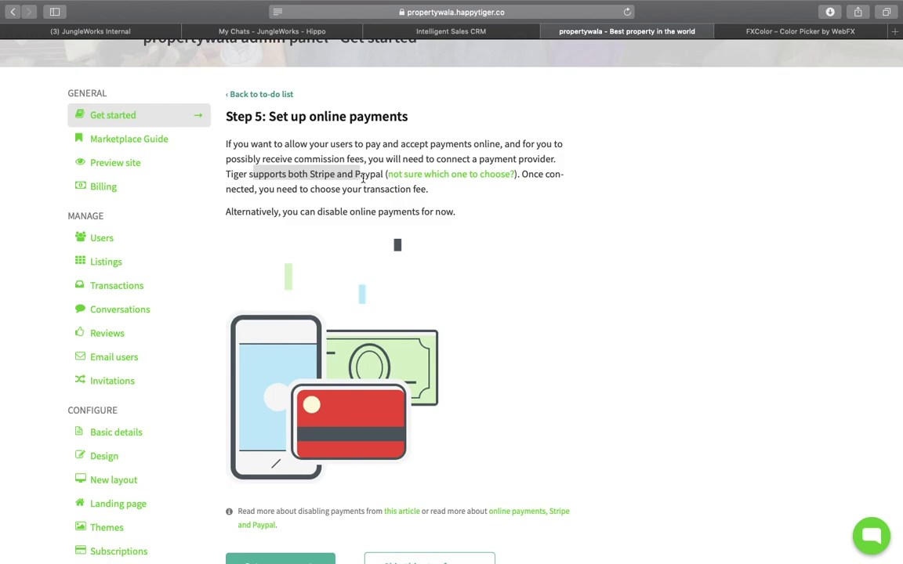
left_click(523, 298)
scroll(523, 298, "down", 3)
scroll(524, 298, "down", 1)
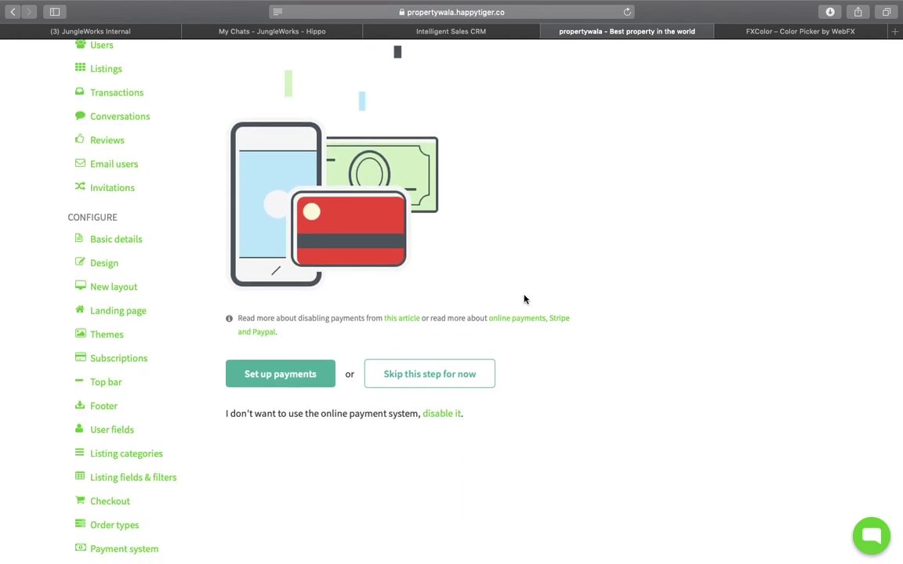
left_click(442, 422)
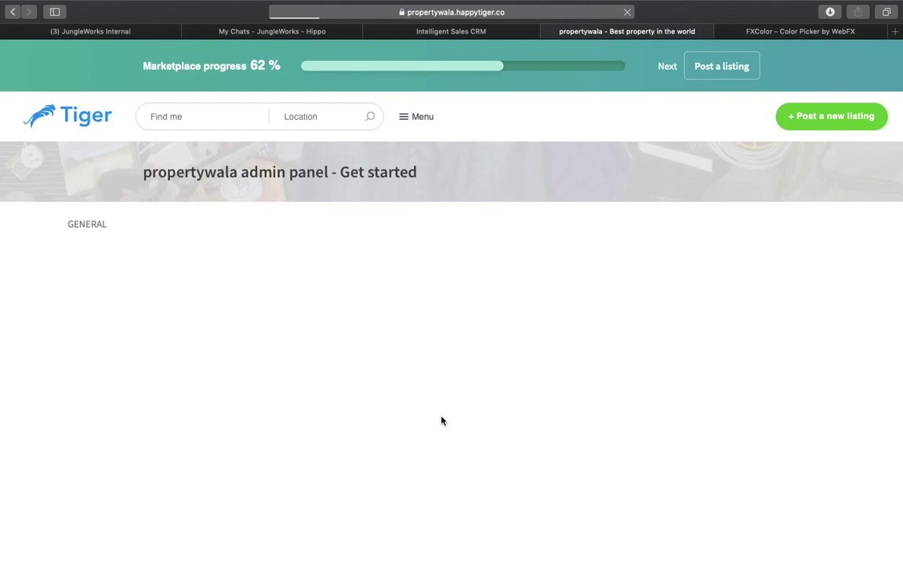
- Open Step 6 from the Get started checklist and start posting the first listing
scroll(441, 420, "down", 3)
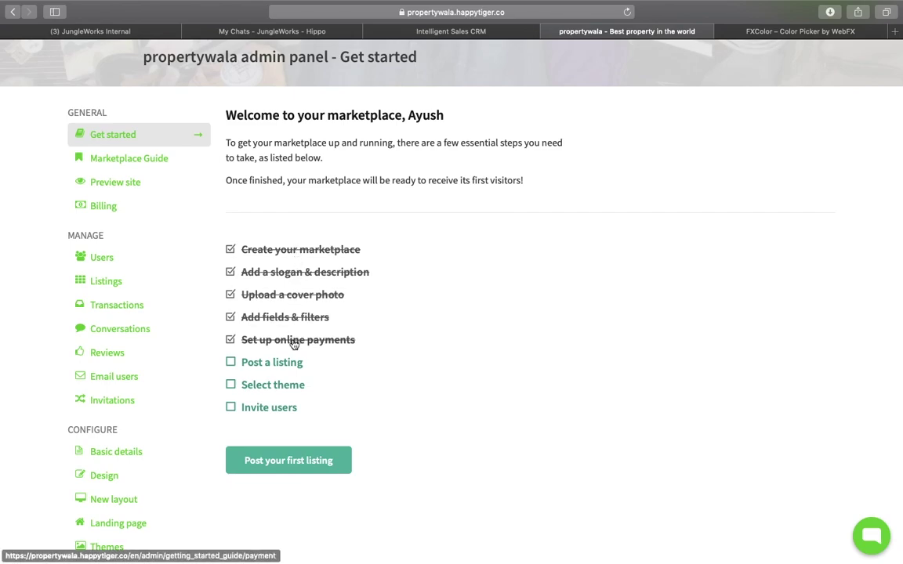
scroll(462, 339, "up", 3)
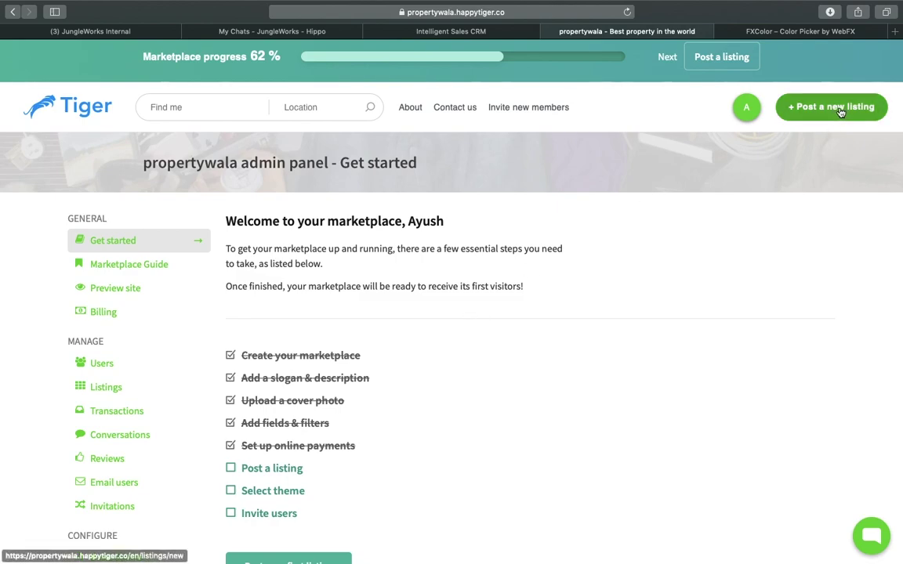
scroll(707, 161, "down", 5)
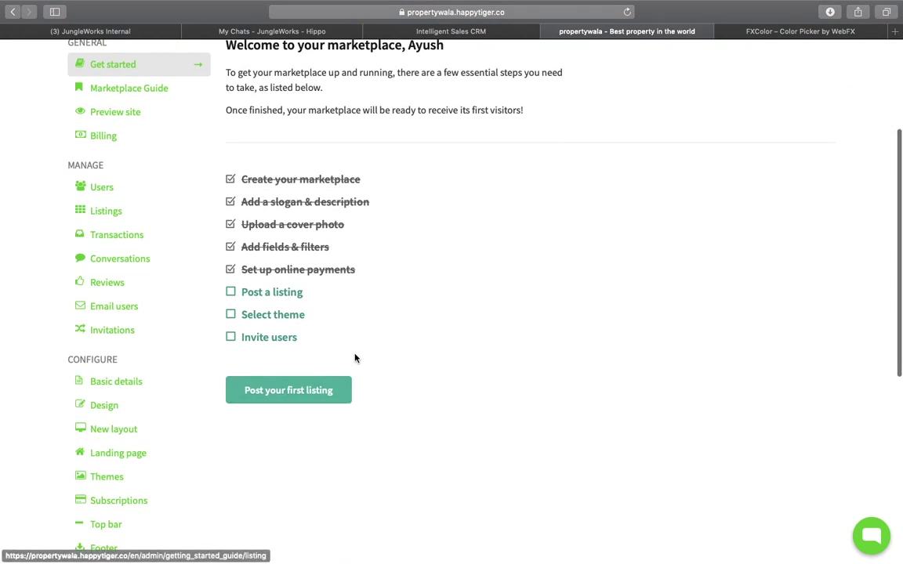
left_click(298, 395)
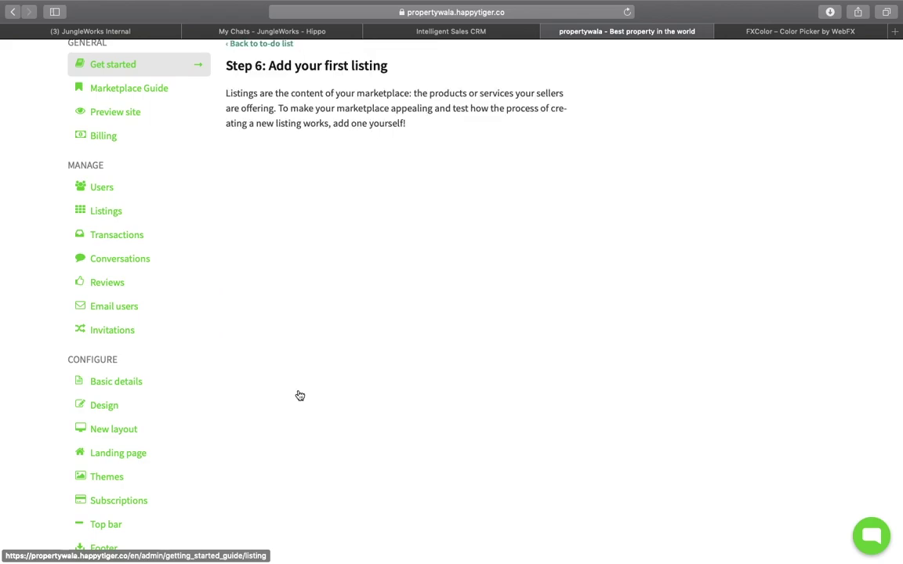
scroll(299, 395, "down", 2)
scroll(298, 395, "up", 5)
scroll(298, 395, "down", 4)
scroll(298, 394, "down", 3)
left_click(272, 452)
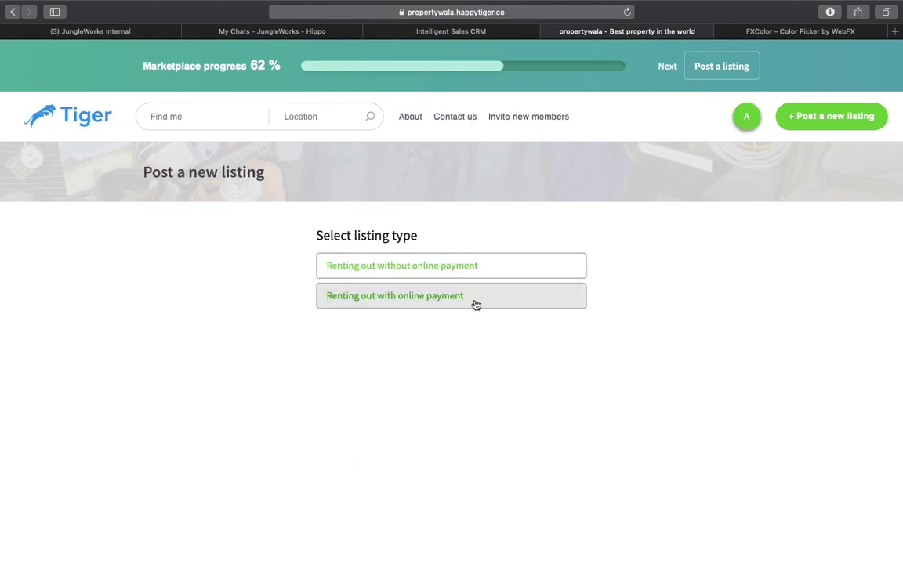
- Choose renting out without online payment, titled 'FULL FLASH PROPERTY' at 10000 per day
left_click(455, 264)
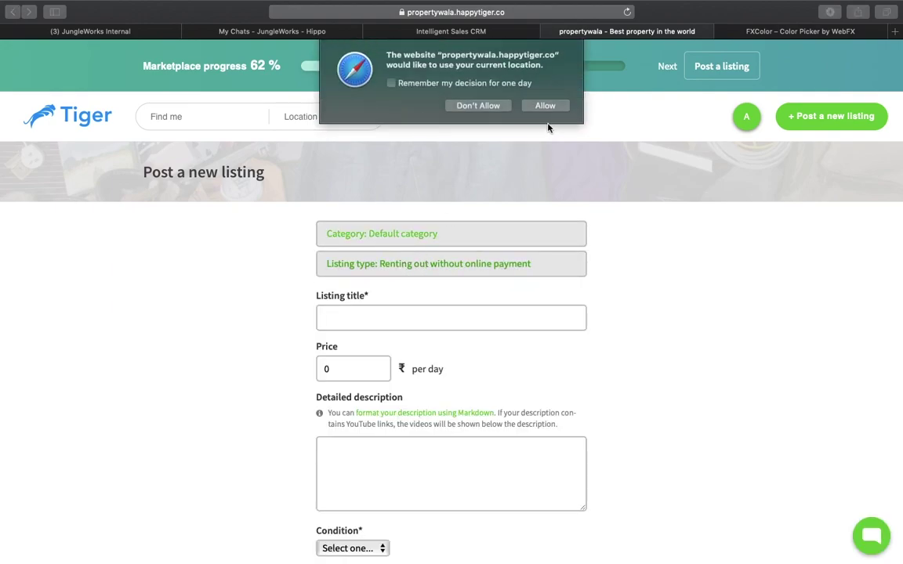
left_click(546, 105)
left_click(417, 324)
scroll(417, 326, "down", 3)
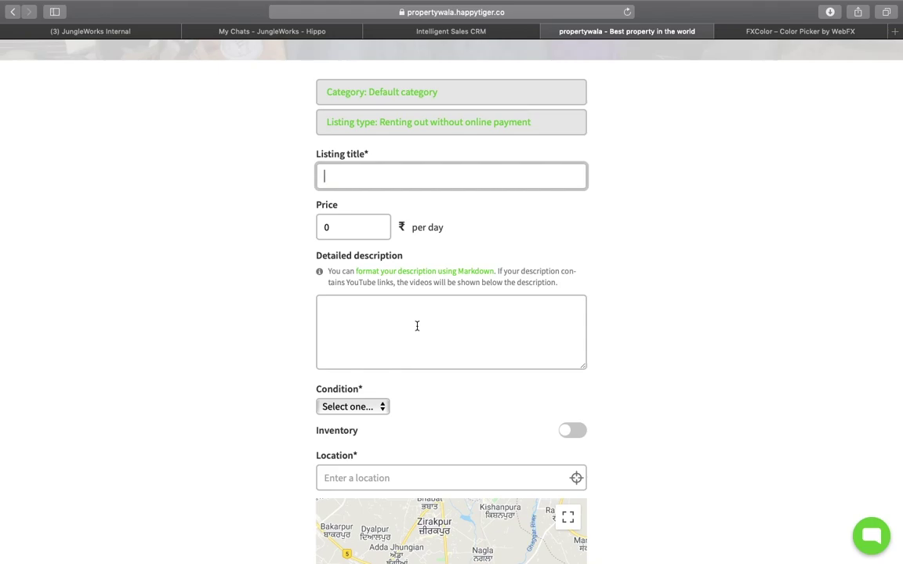
type("FULL FLASH PROPERTY")
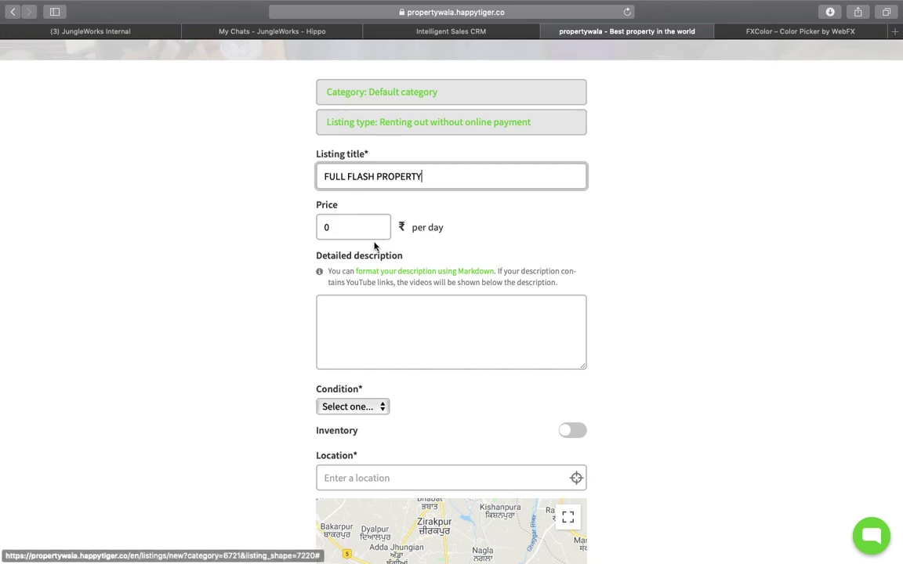
left_click(357, 233)
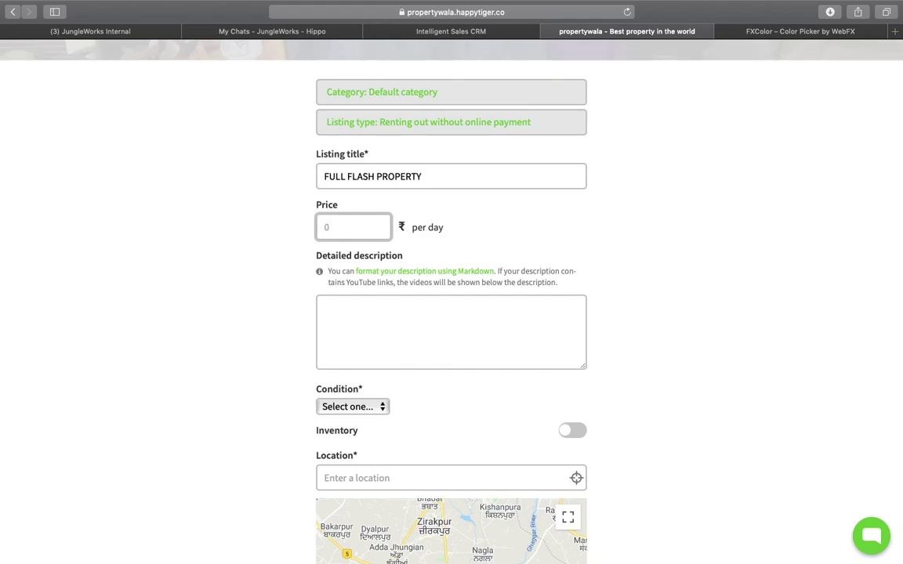
type("10000")
key("Tab")
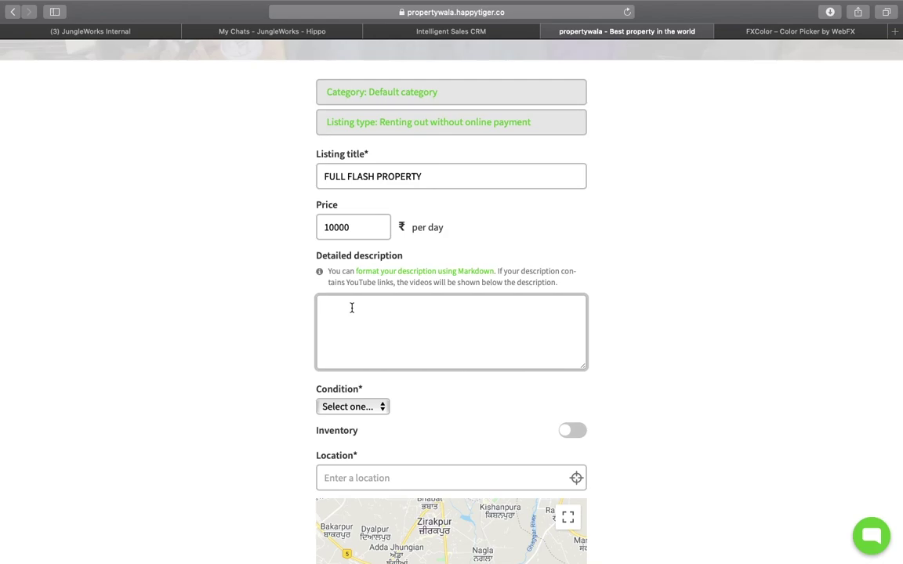
- Set the condition to Premium and the location to Sector 22, Chandigarh, India
left_click(353, 406)
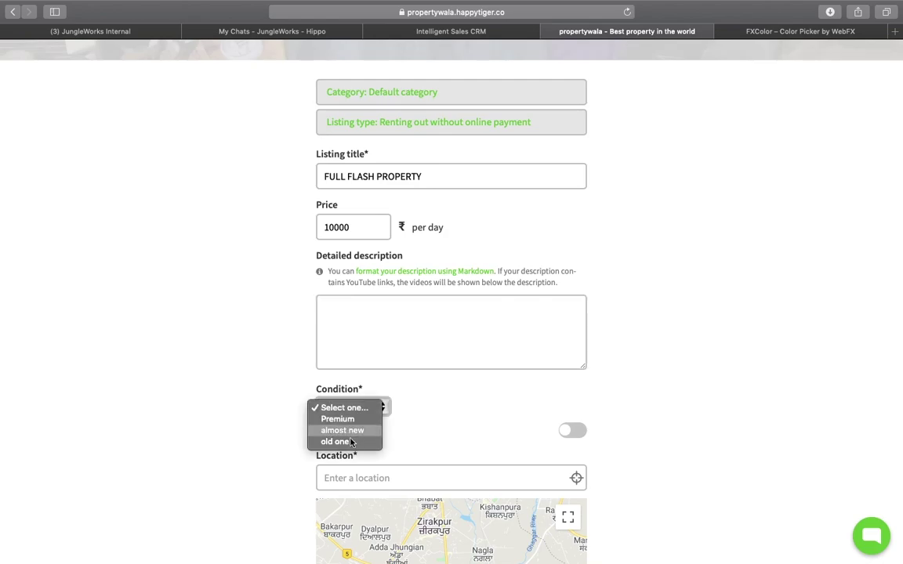
left_click(347, 420)
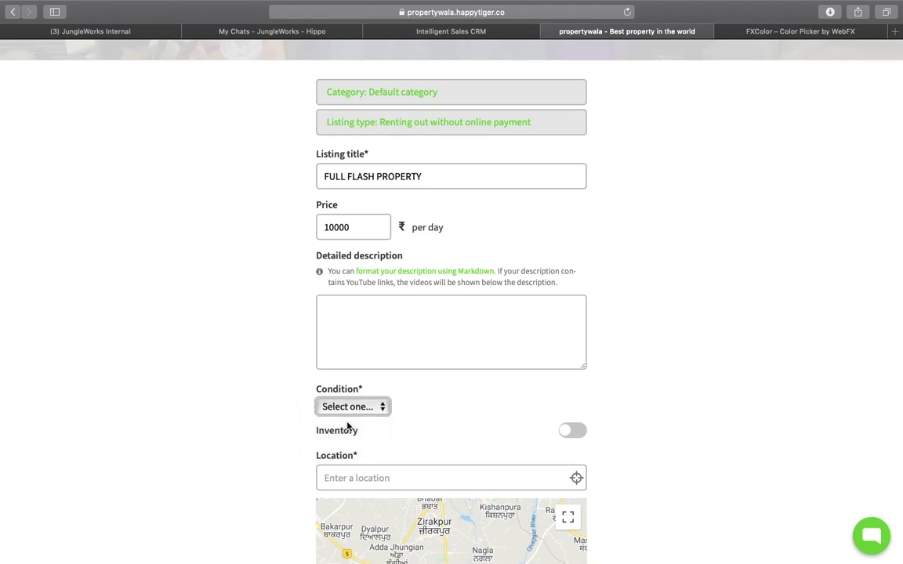
scroll(368, 392, "down", 5)
left_click(381, 340)
type("sector 22")
left_click(435, 359)
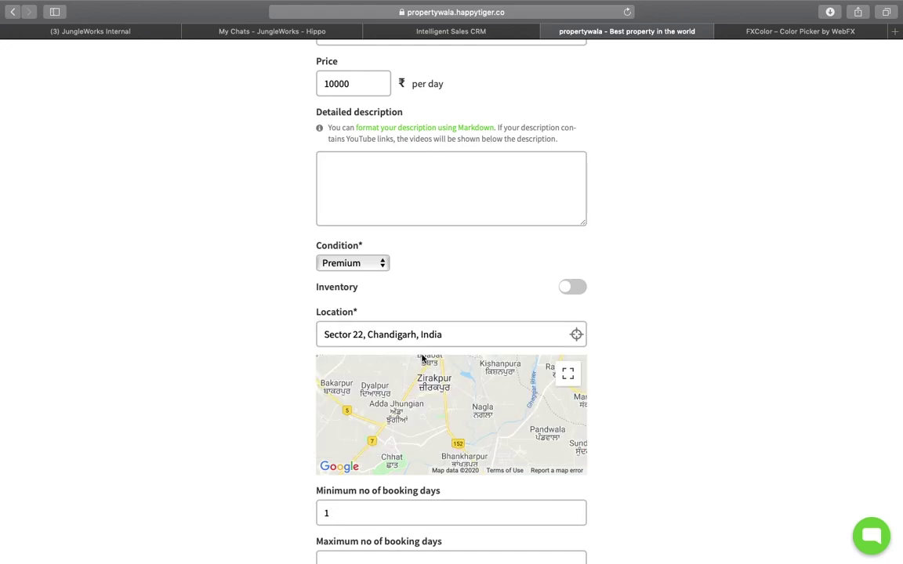
scroll(483, 420, "down", 5)
- Set the booking length to a minimum of 5 and maximum of 10 days
left_click(378, 375)
key("BackSpace")
type("5")
left_click(417, 423)
type("10")
scroll(539, 383, "down", 3)
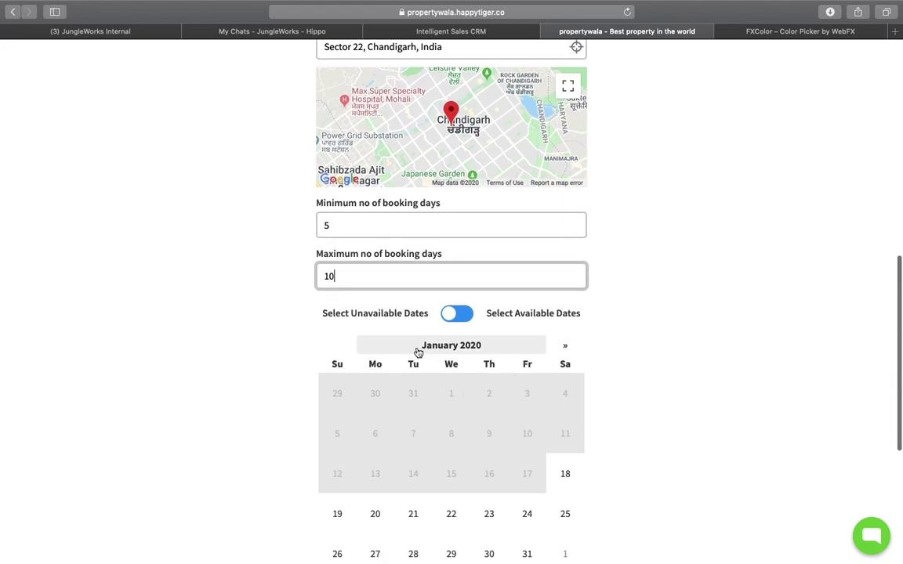
- Block the calendar dates from 19 through 30 January
left_click(468, 320)
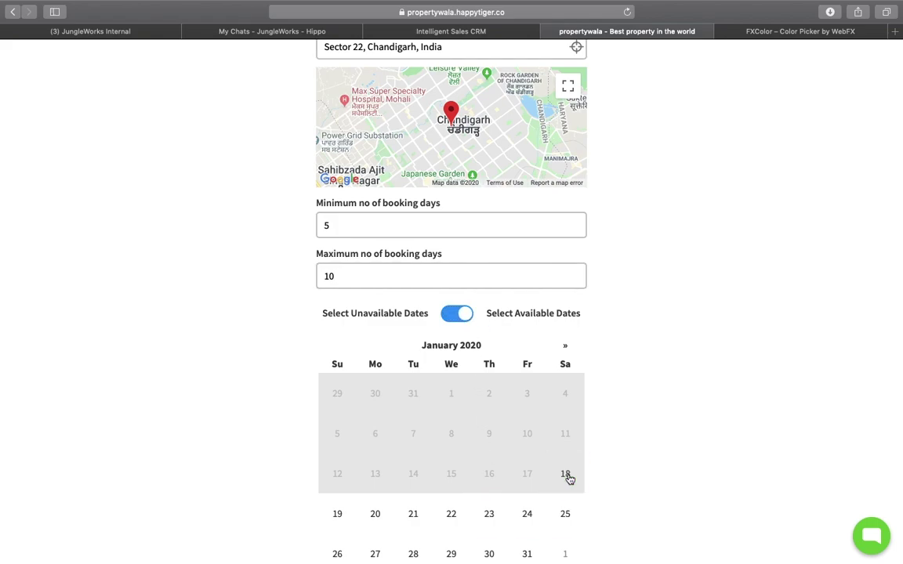
left_click_drag(345, 513, 569, 525)
scroll(569, 525, "down", 5)
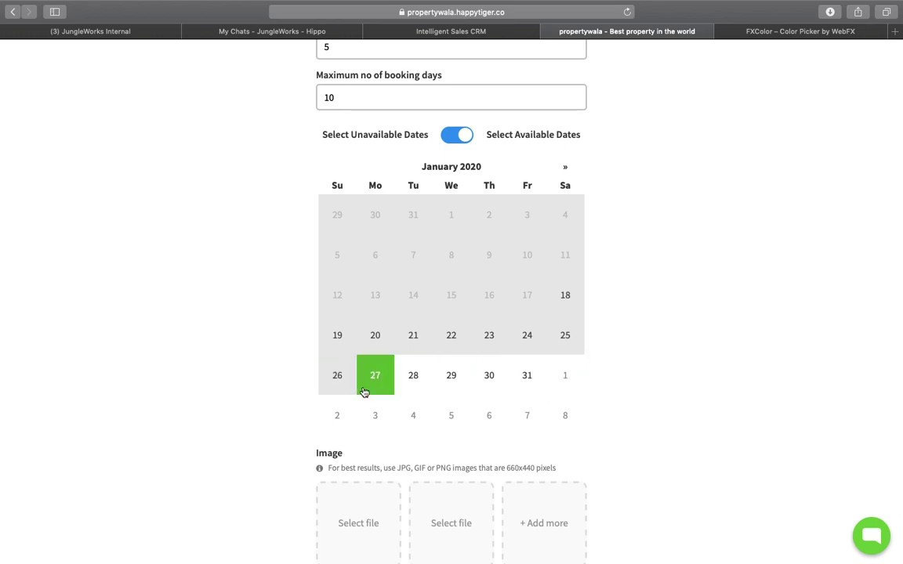
left_click_drag(364, 391, 493, 373)
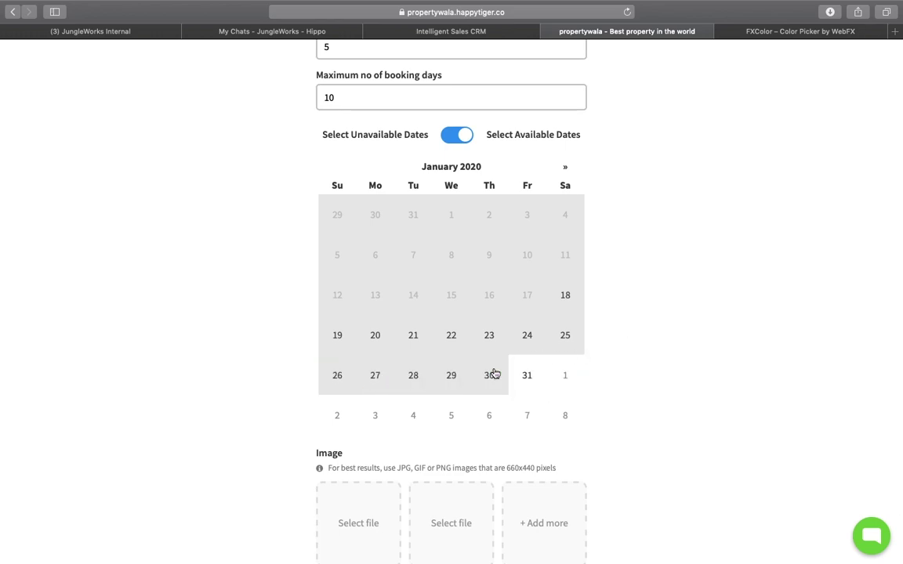
scroll(494, 374, "down", 3)
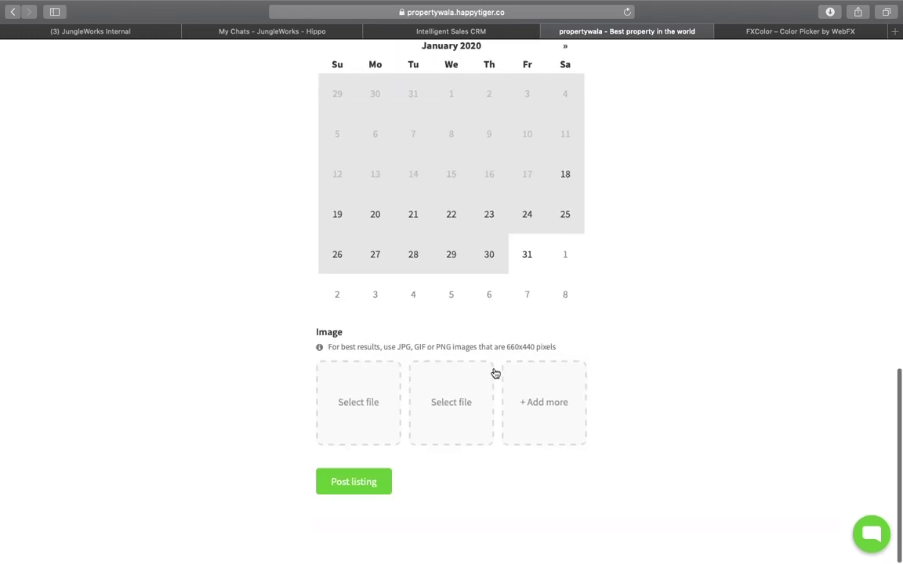
- Attach the building photo from Downloads and post the FULL FLASH PROPERTY listing
left_click(365, 421)
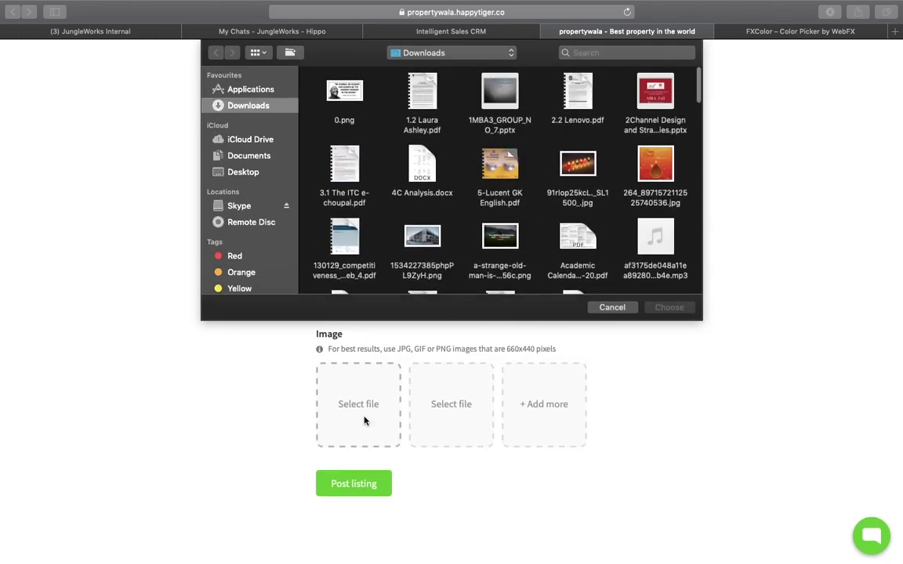
left_click(419, 257)
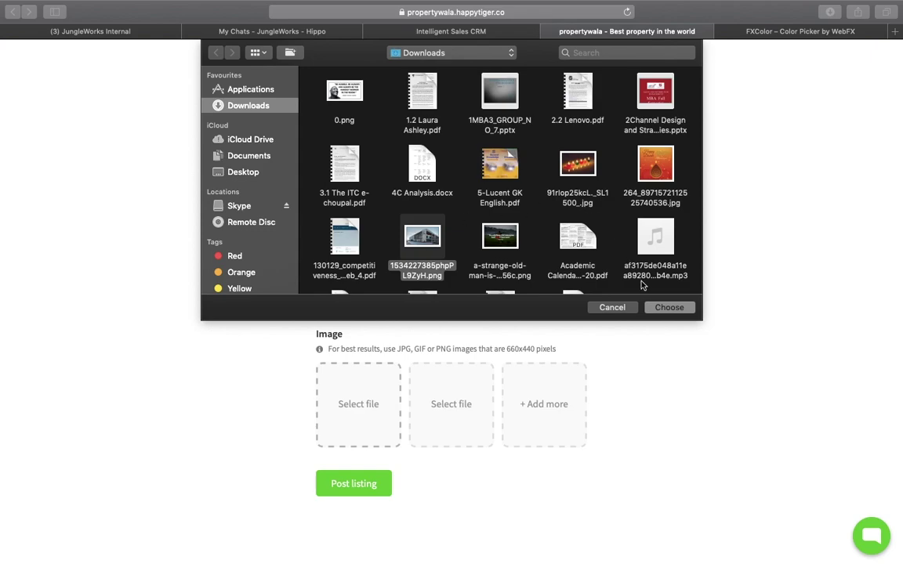
left_click(682, 307)
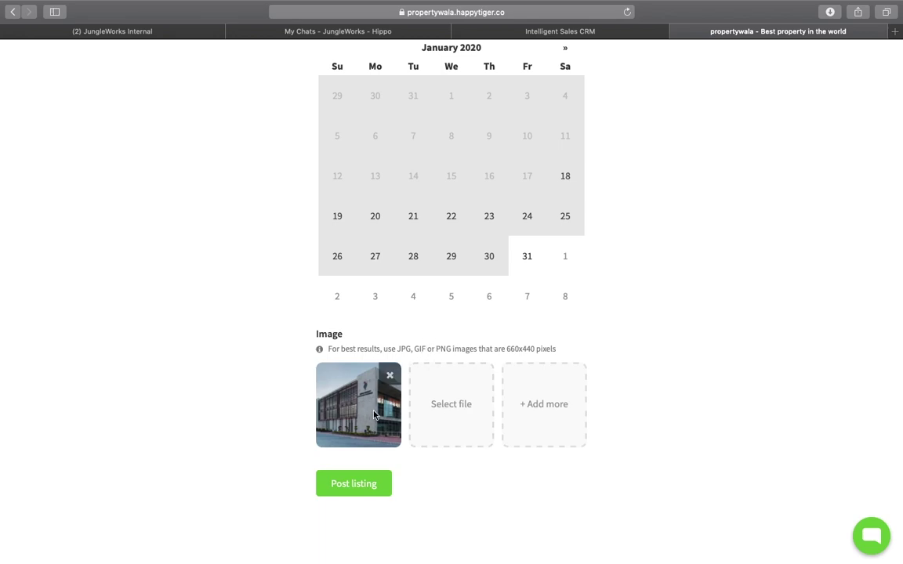
left_click(362, 492)
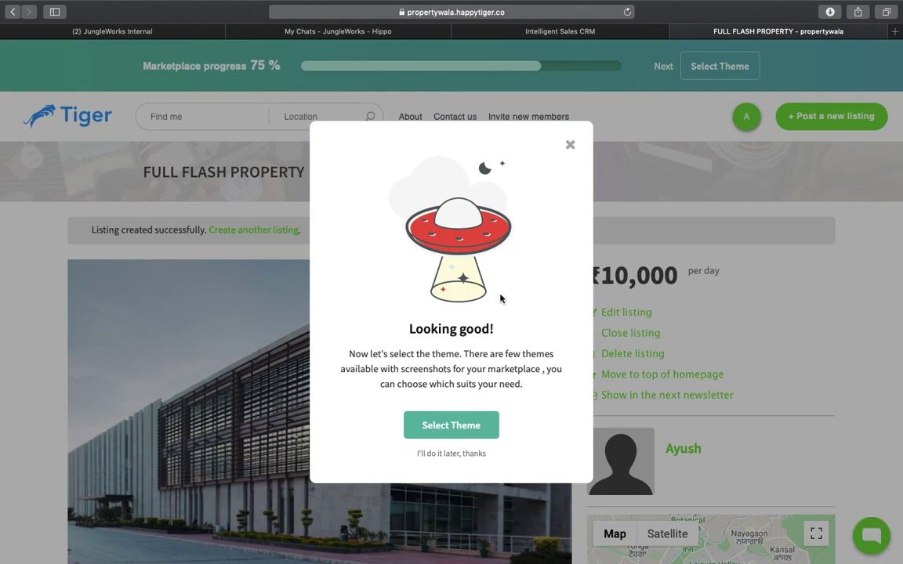
- Pick the free Lite theme from the theme list, publish it and confirm applying it
left_click(455, 430)
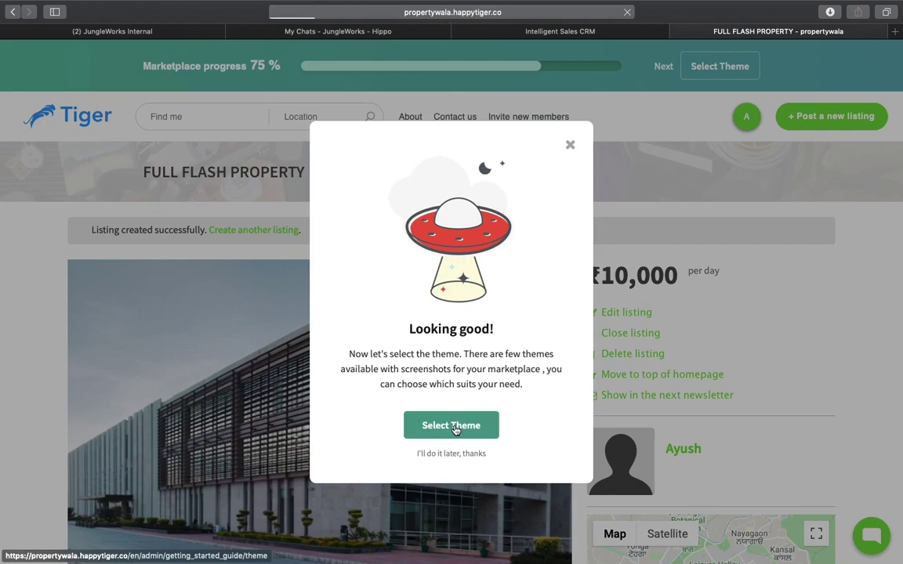
left_click(453, 427)
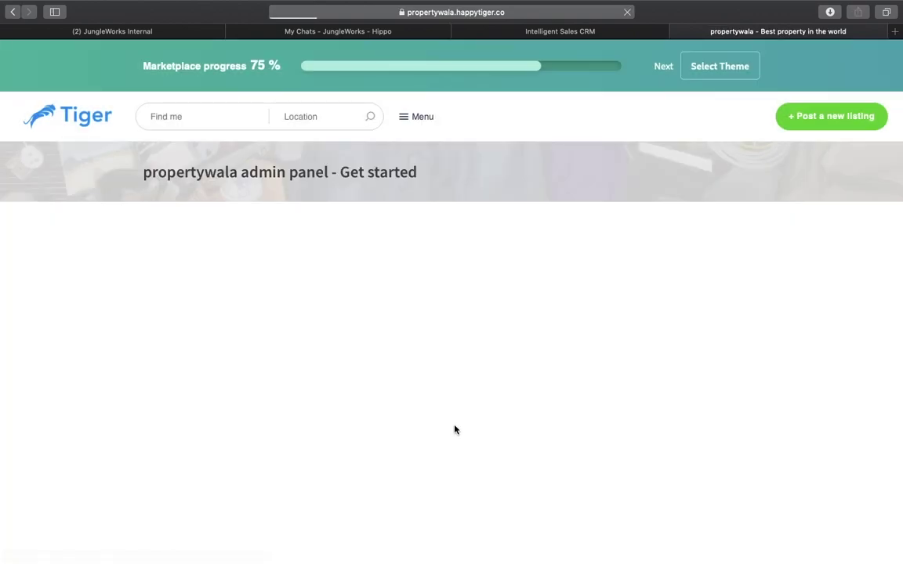
scroll(454, 429, "down", 1)
scroll(455, 429, "down", 5)
scroll(453, 428, "down", 2)
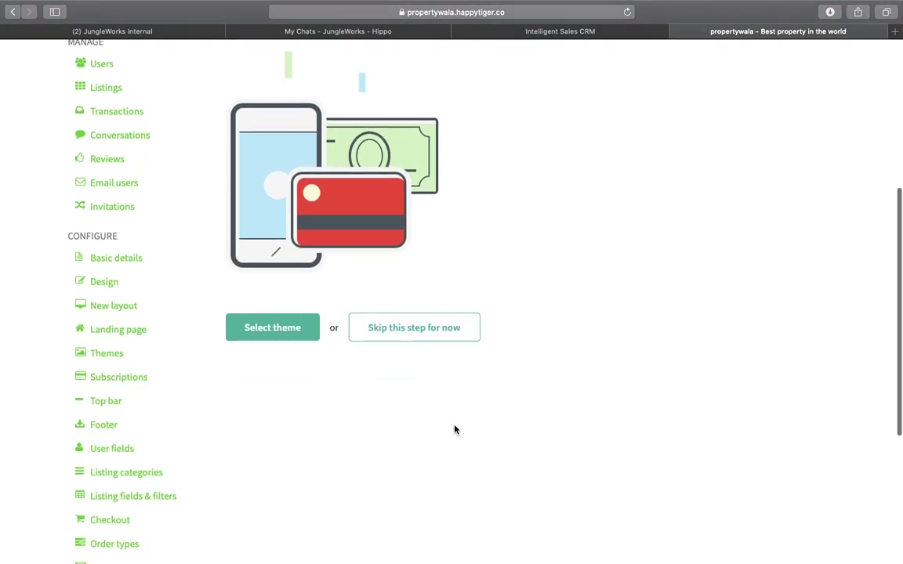
left_click(291, 336)
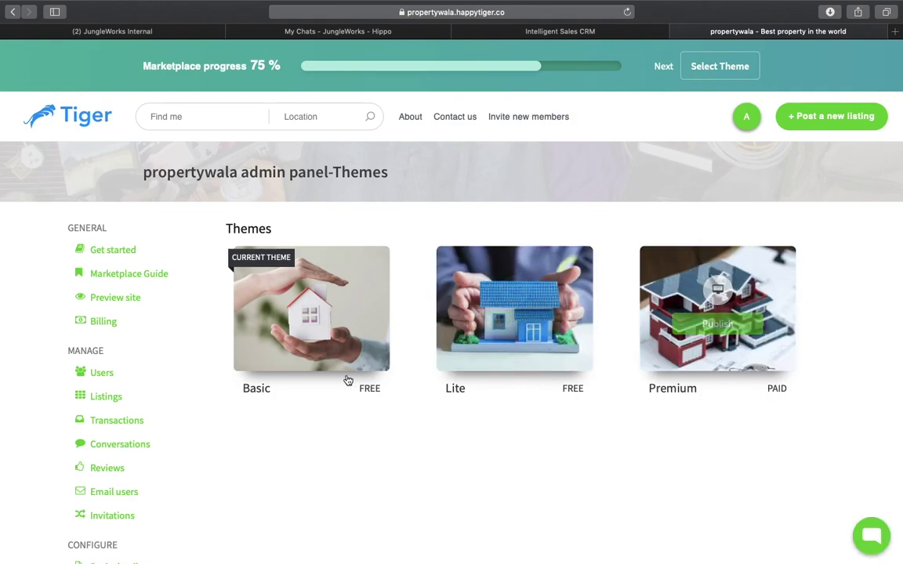
mouse_move(514, 308)
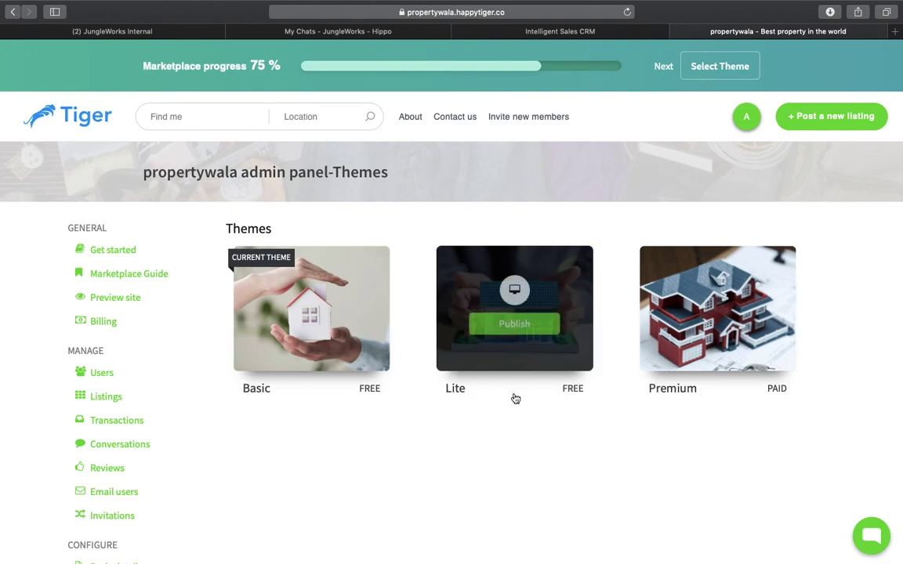
left_click(513, 323)
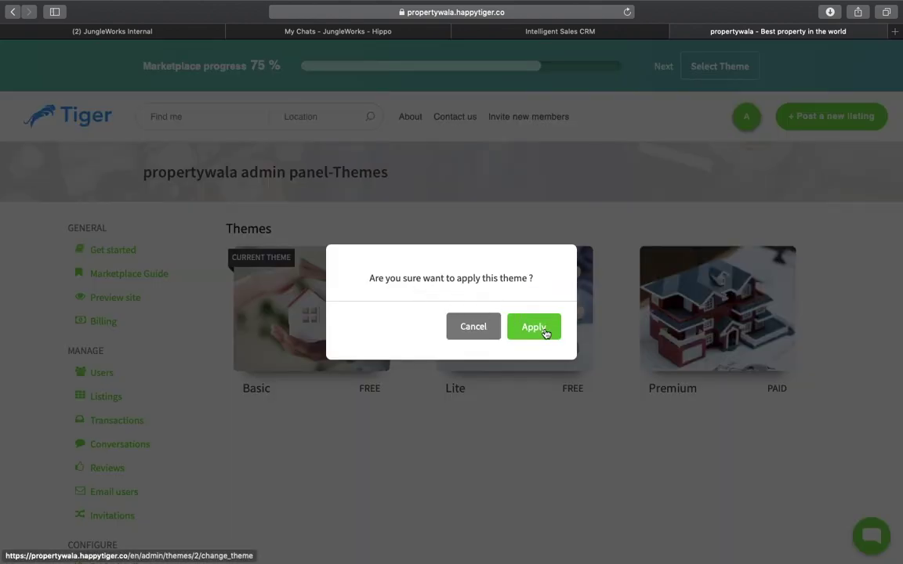
left_click(544, 333)
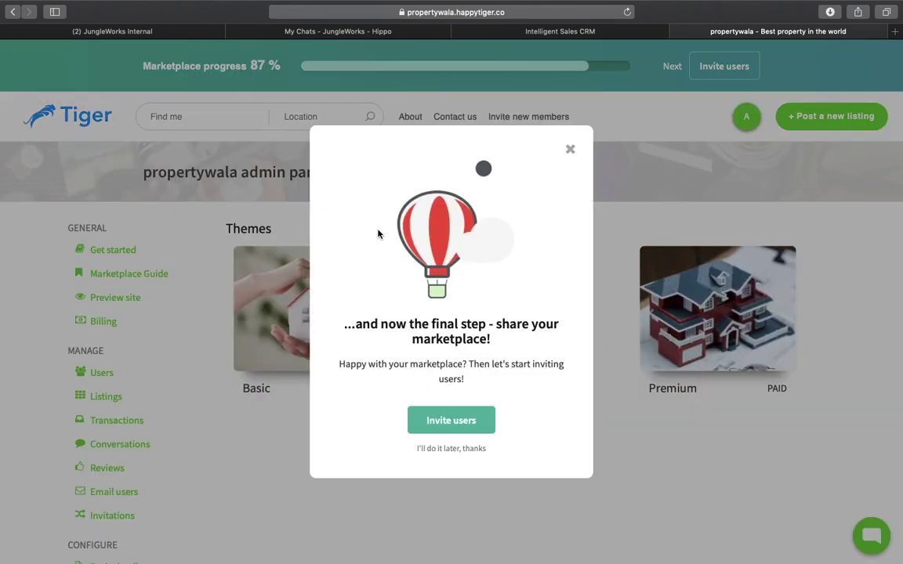
- Invite a new user by entering their e-mail with the message 'join this place' and send it
left_click(471, 418)
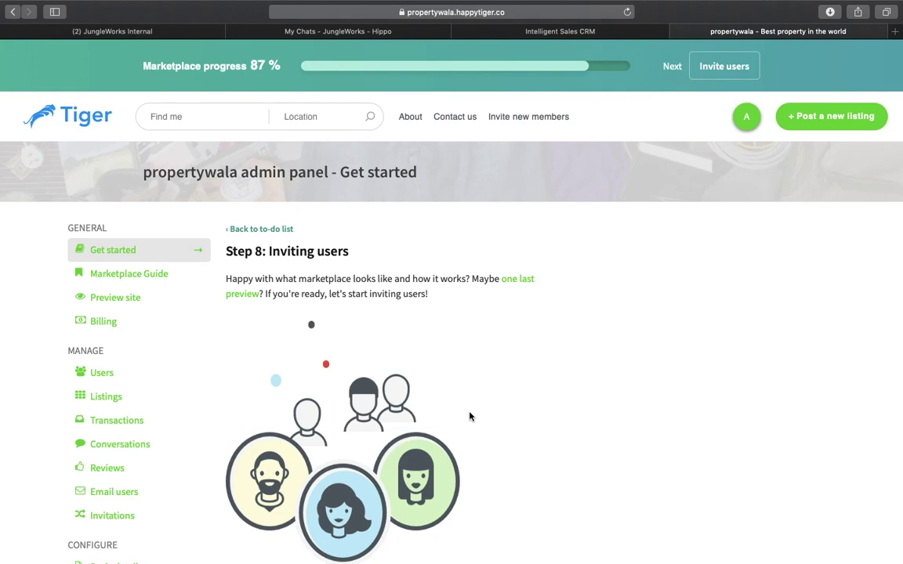
scroll(470, 417, "down", 3)
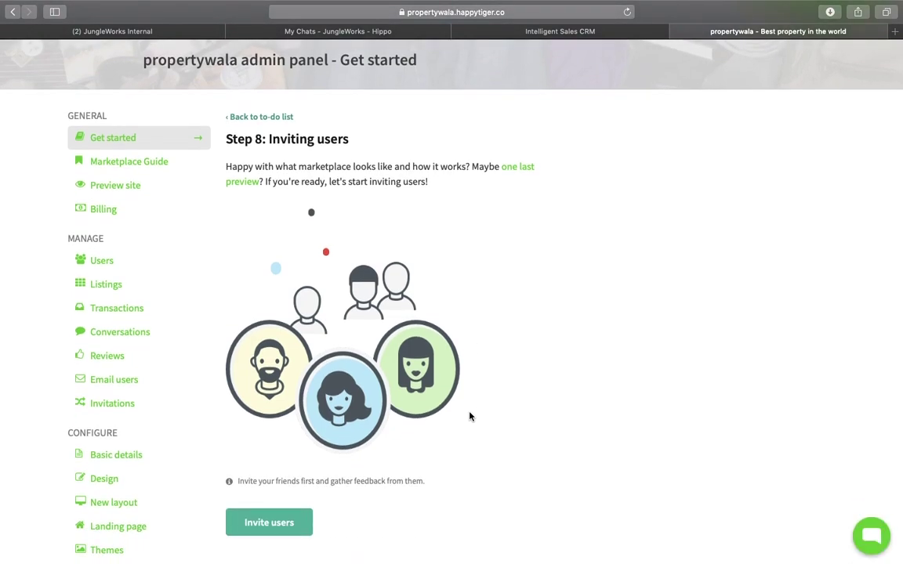
left_click(310, 519)
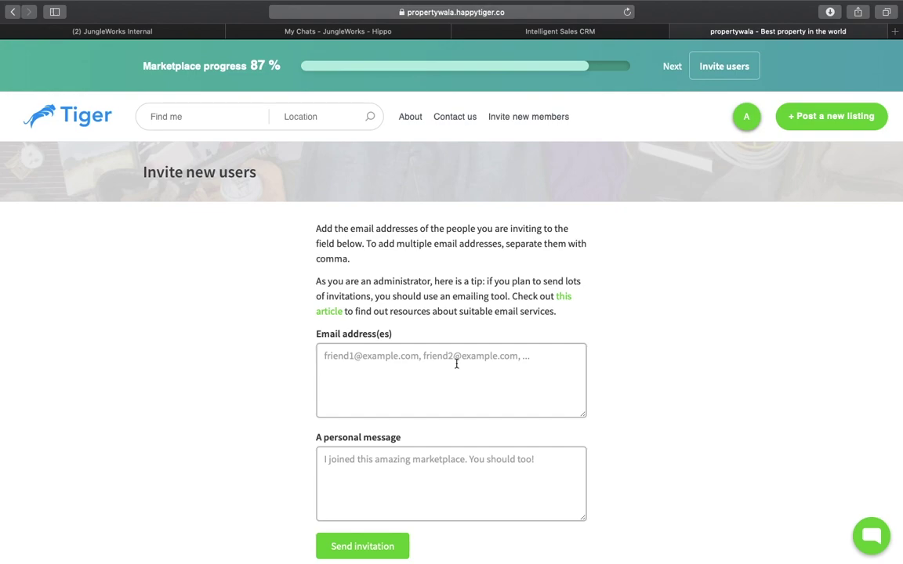
left_click(456, 363)
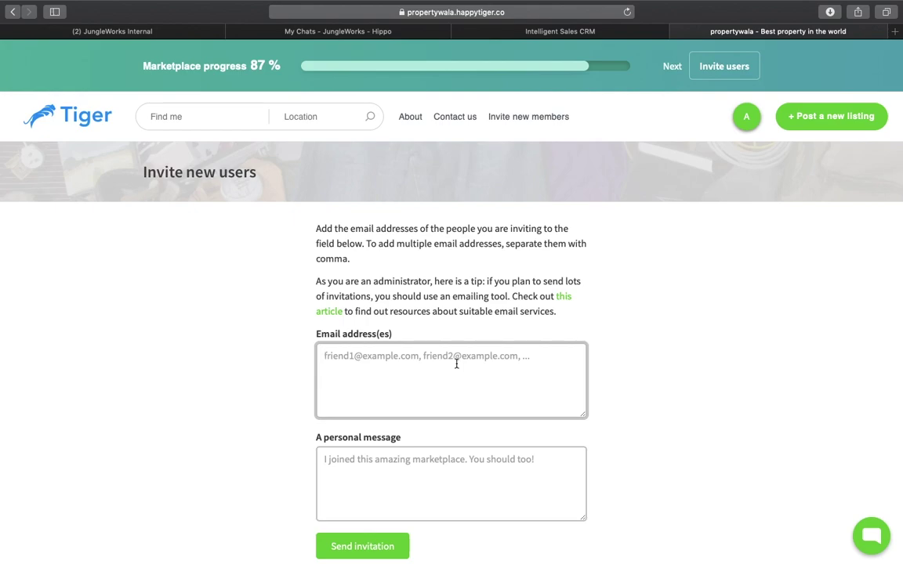
type("a")
key("BackSpace")
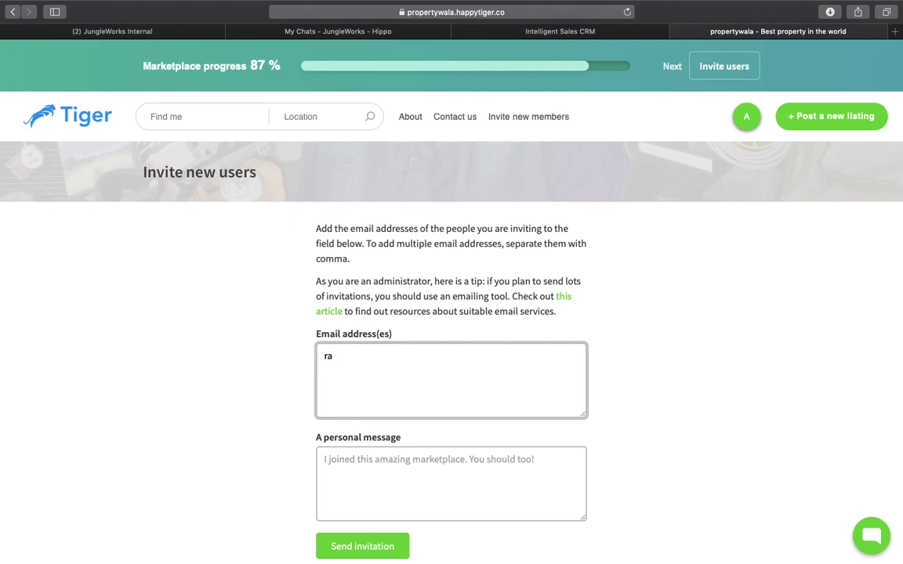
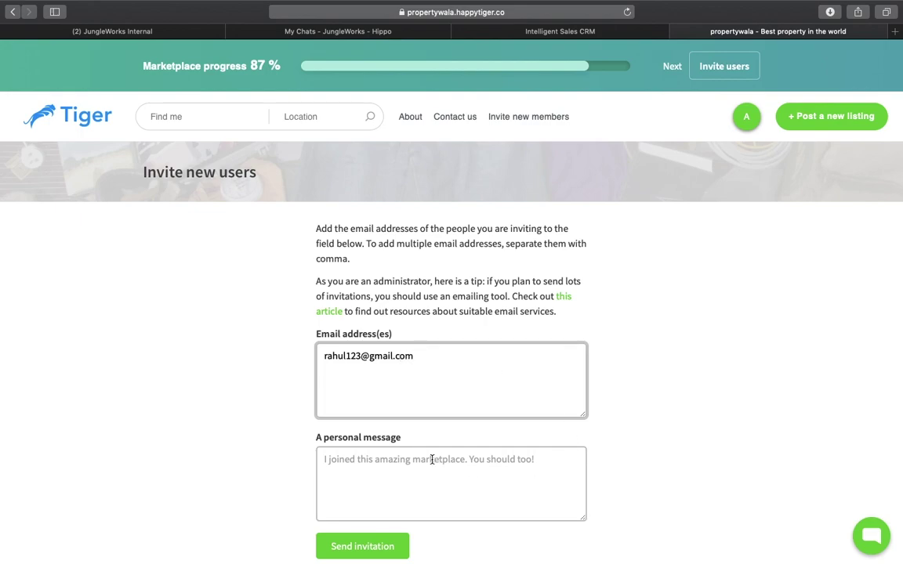
left_click(431, 469)
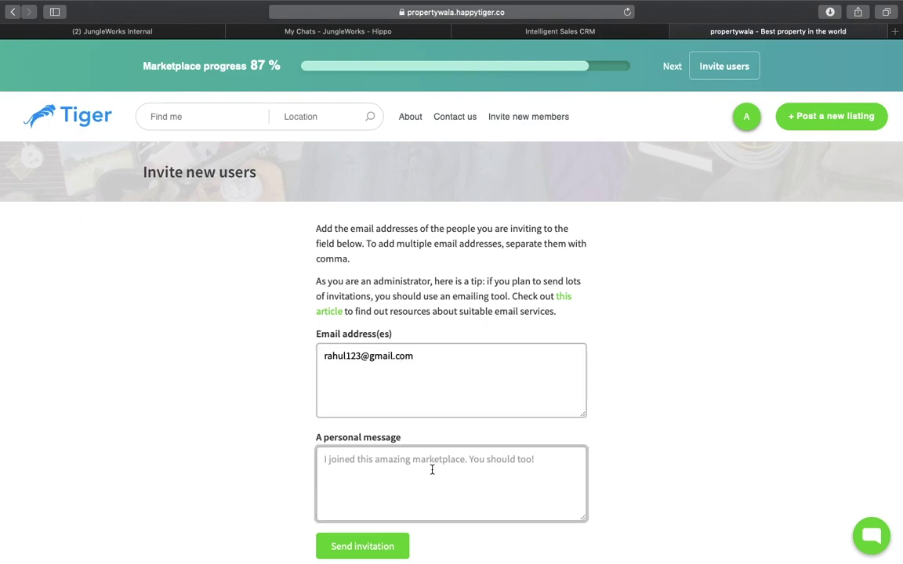
type("join thus")
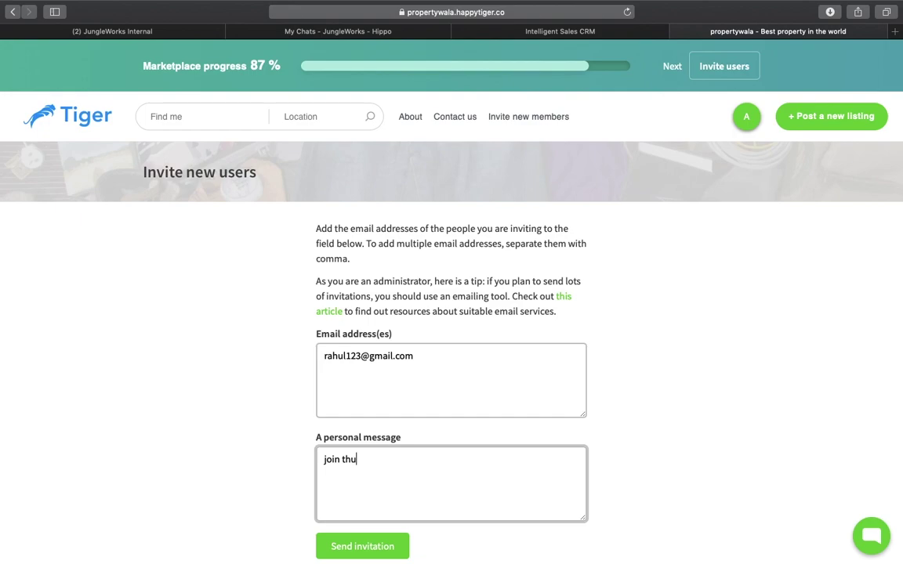
key("BackSpace")
type("place")
left_click(365, 548)
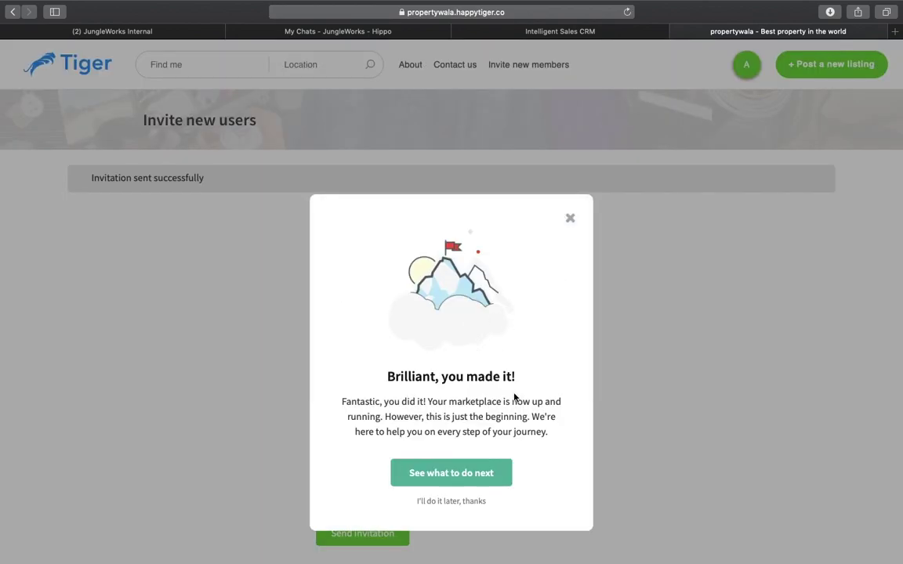
- Dismiss the setup-complete pop-up and view the marketplace's About page
left_click(570, 218)
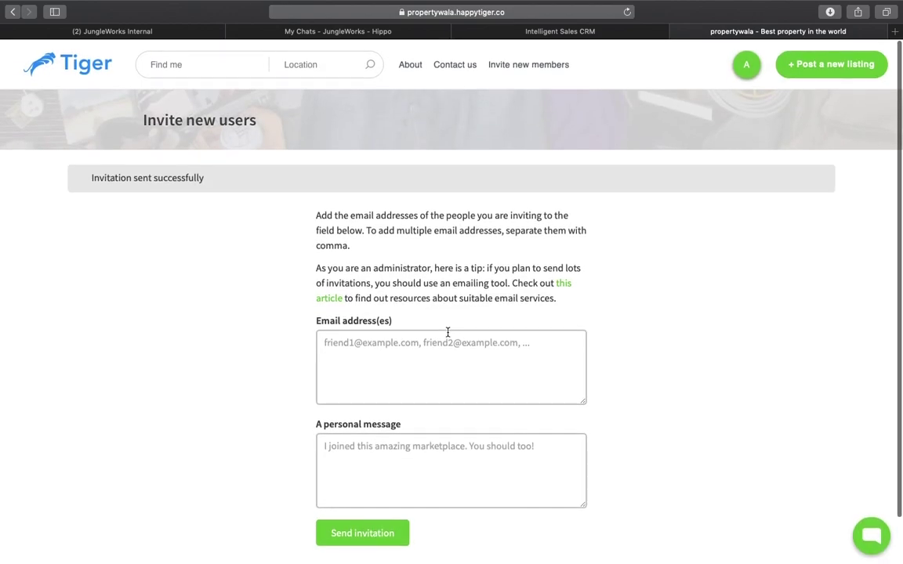
scroll(447, 332, "down", 2)
scroll(448, 333, "up", 2)
left_click(420, 67)
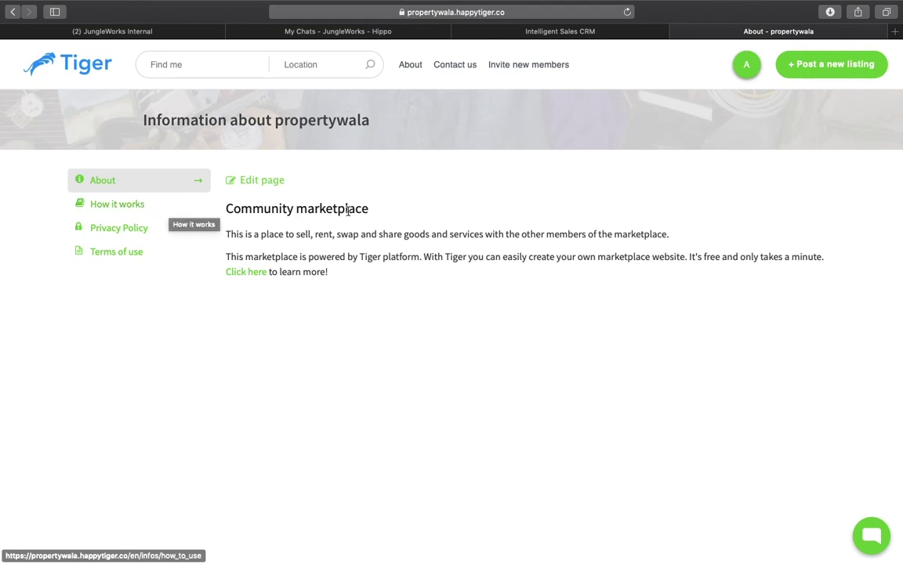
- Go to the Admin dashboard from the account menu and review the completed checklist
left_click(747, 67)
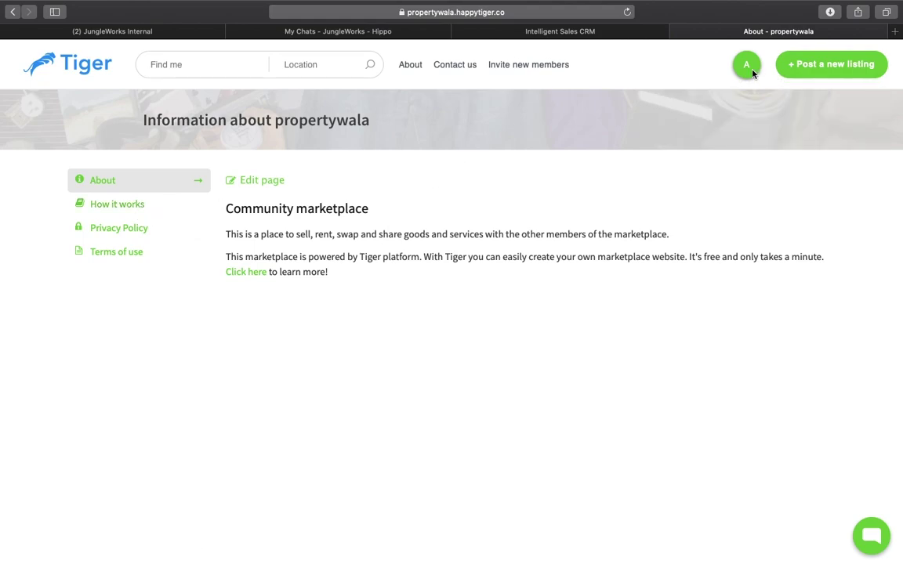
left_click(746, 69)
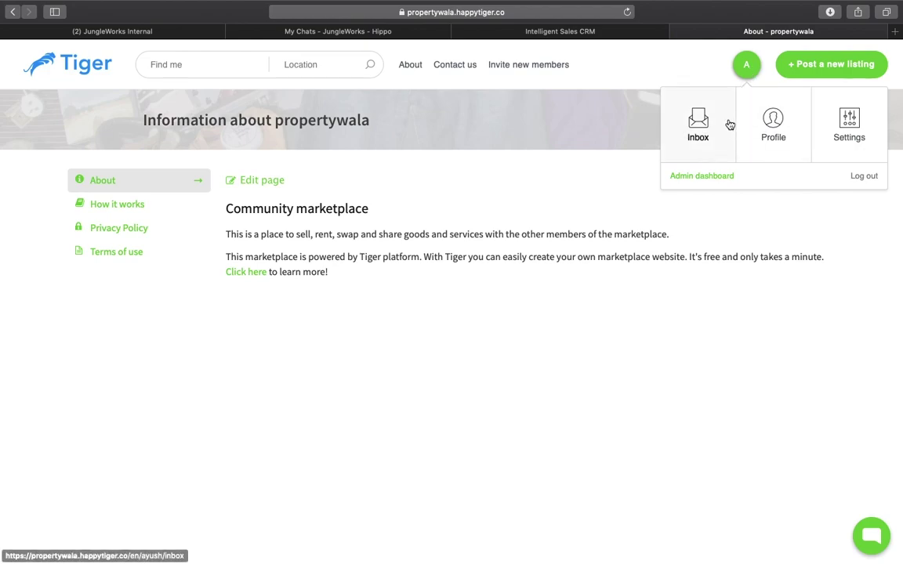
left_click(710, 179)
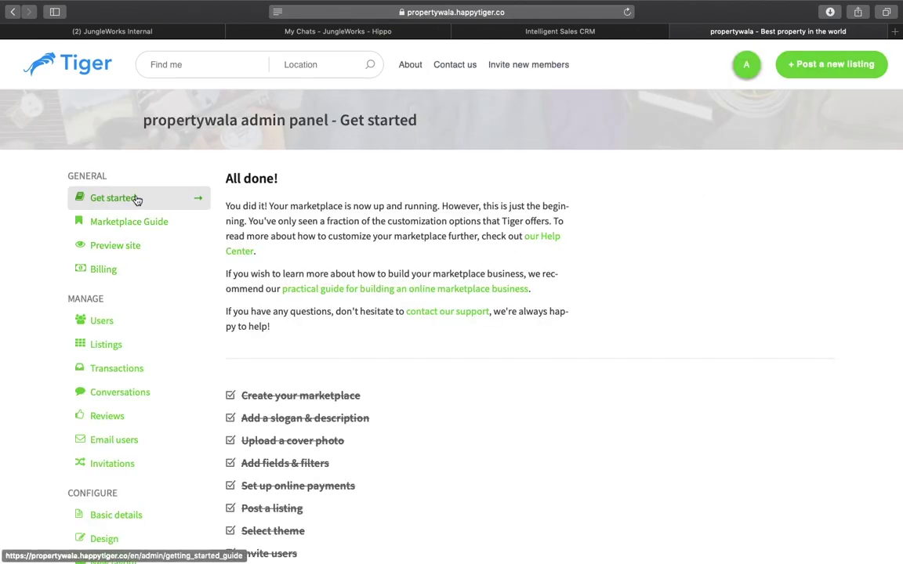
scroll(86, 392, "down", 3)
scroll(98, 396, "up", 3)
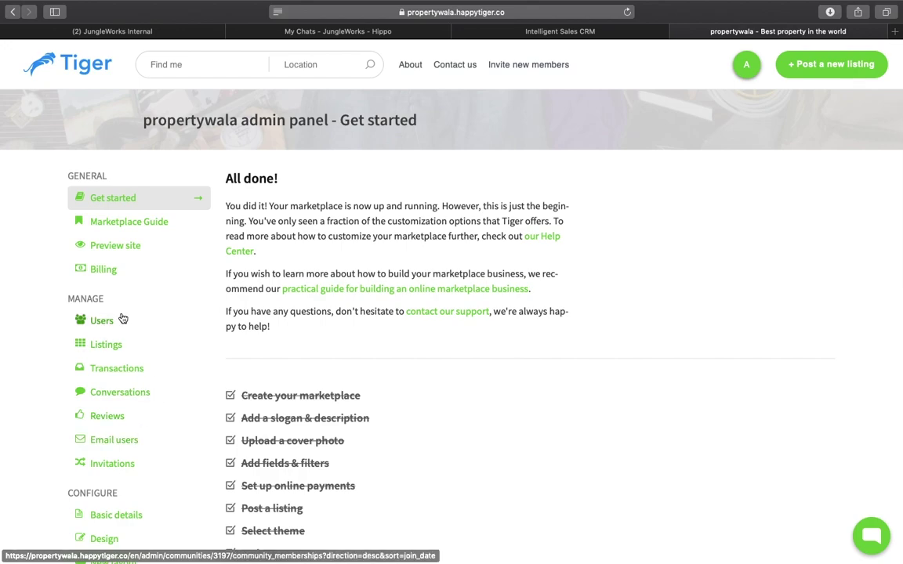
scroll(115, 426, "down", 1)
scroll(115, 425, "down", 3)
scroll(116, 426, "up", 3)
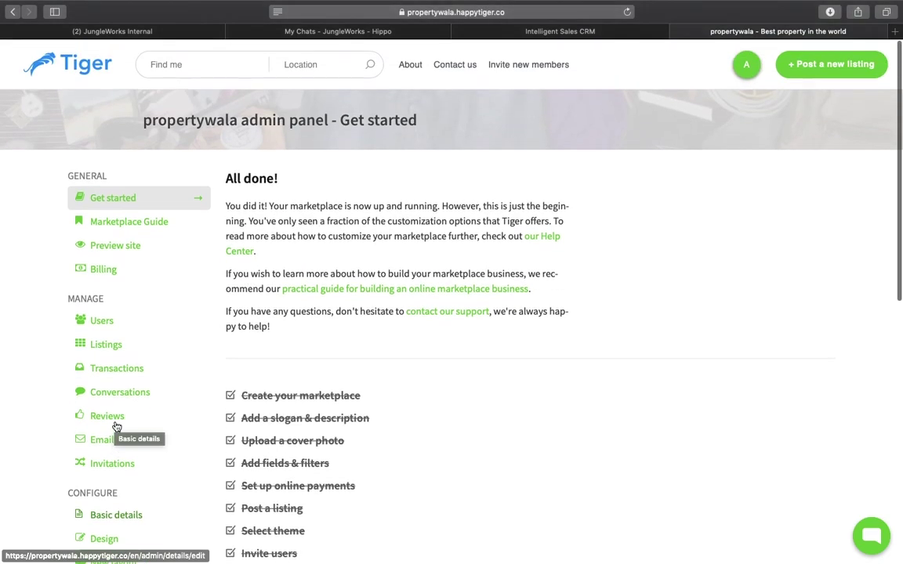
- Preview the live marketplace homepage from the admin sidebar
left_click(122, 252)
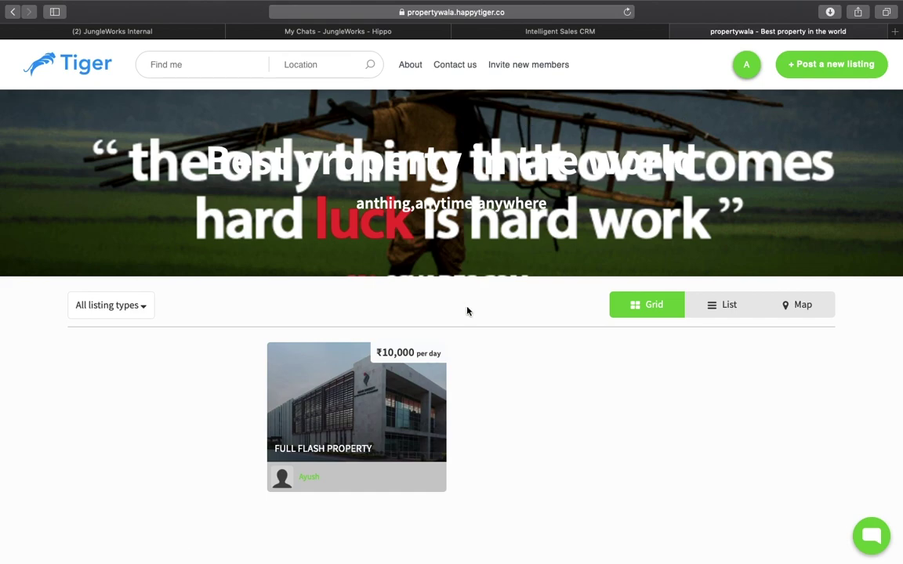
scroll(546, 346, "down", 3)
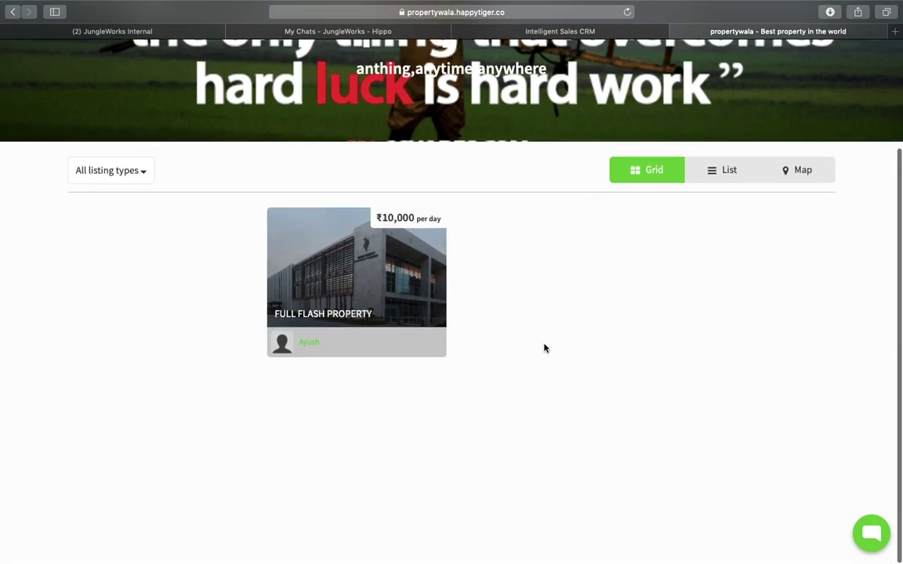
scroll(544, 348, "up", 3)
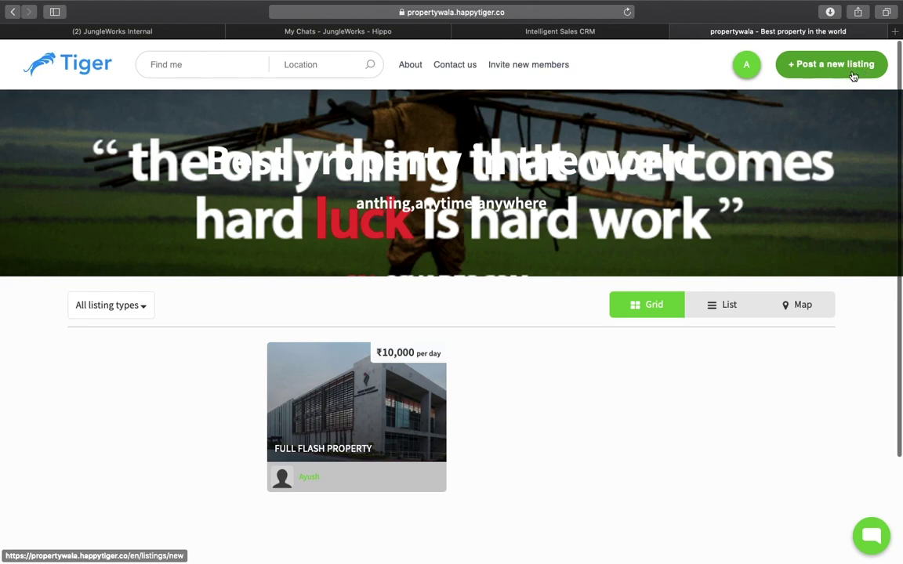
- Open the FULL FLASH PROPERTY listing and review its price, Premium condition and map
left_click(380, 430)
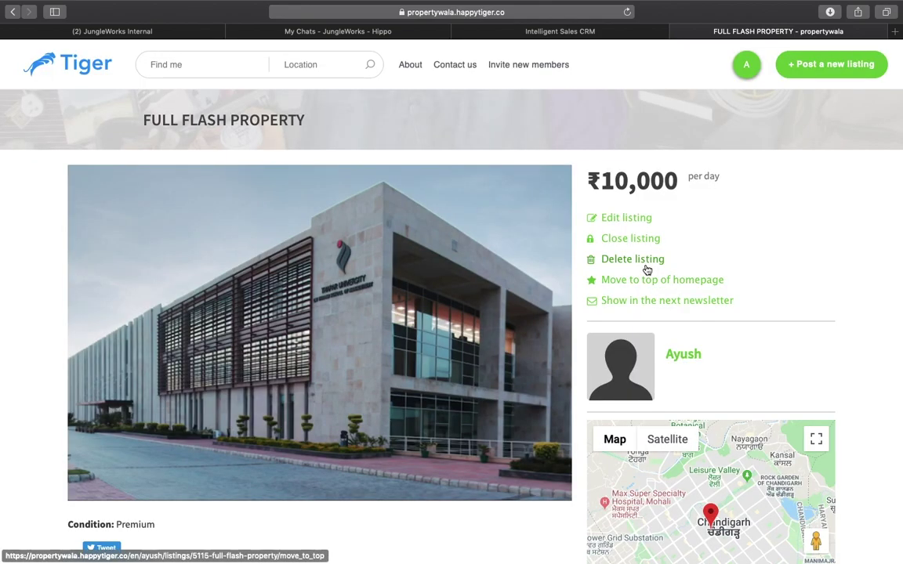
scroll(581, 242, "down", 1)
scroll(439, 420, "down", 3)
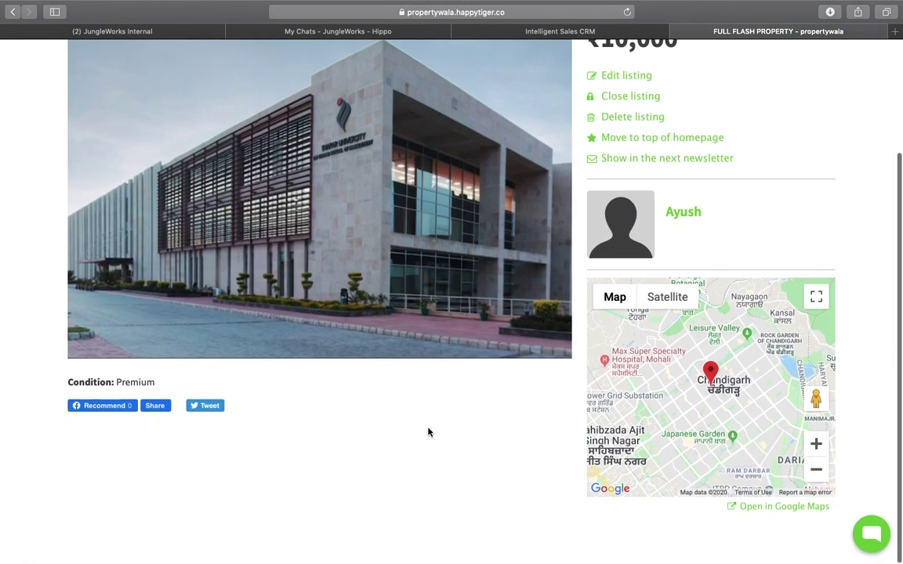
scroll(427, 431, "up", 3)
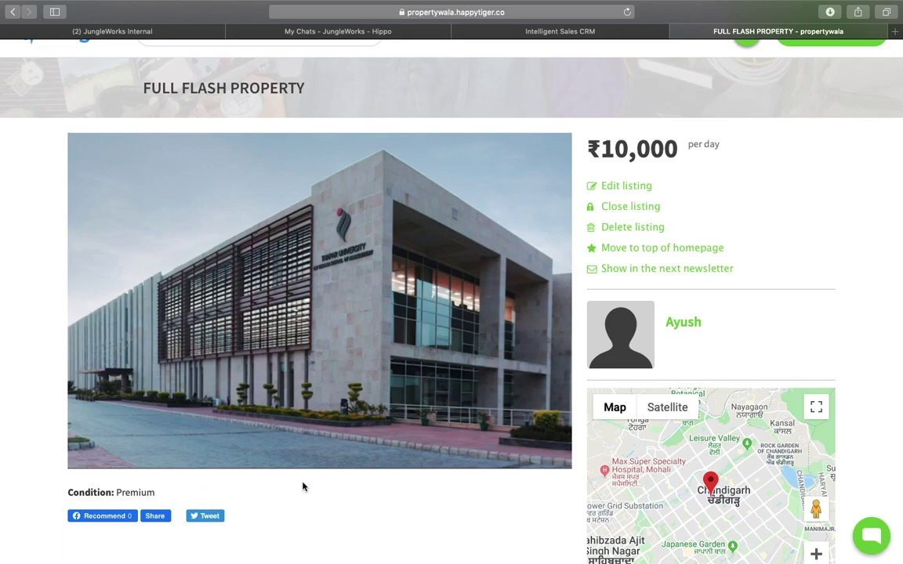
scroll(303, 487, "down", 3)
scroll(303, 486, "up", 4)
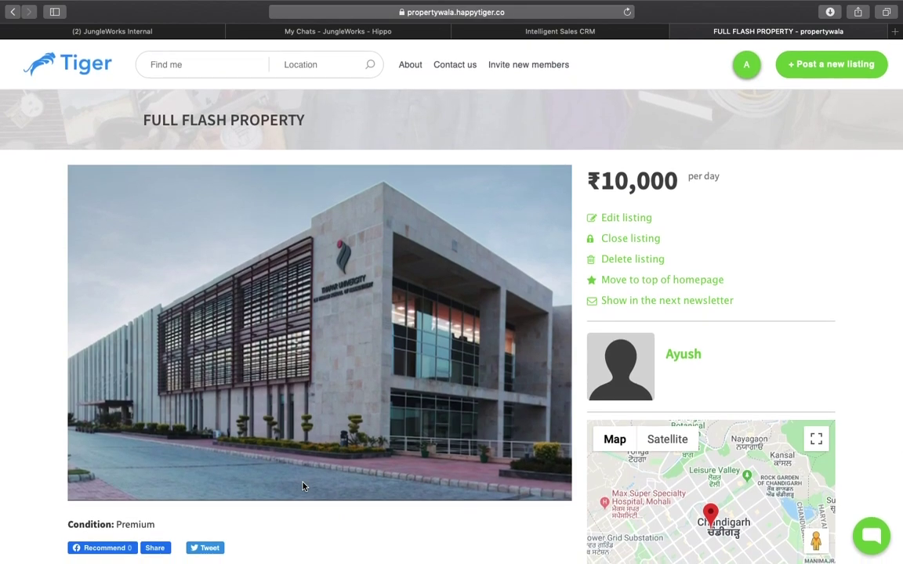